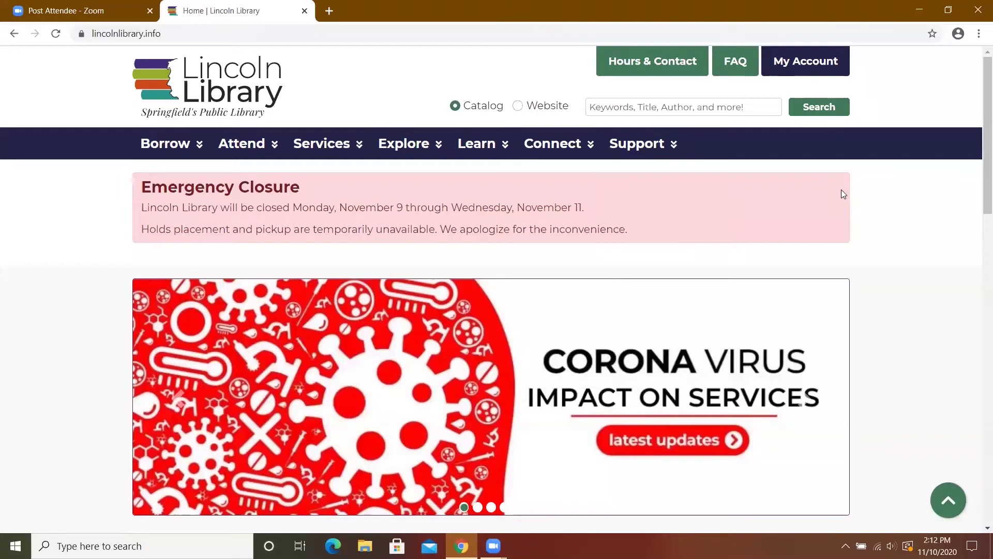
Step: Scroll the Lincoln Library home page down to the quick links, including Research Tools
left_click_drag(978, 153, 978, 252)
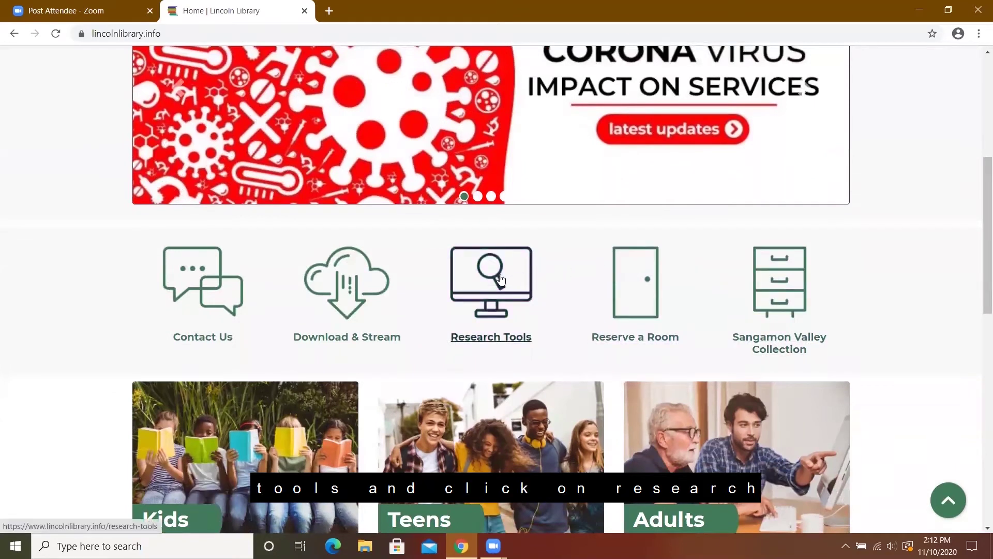
Step: Filter the Research Tools database list to the Genealogy subject and scroll to the Fold3 card
left_click(486, 281)
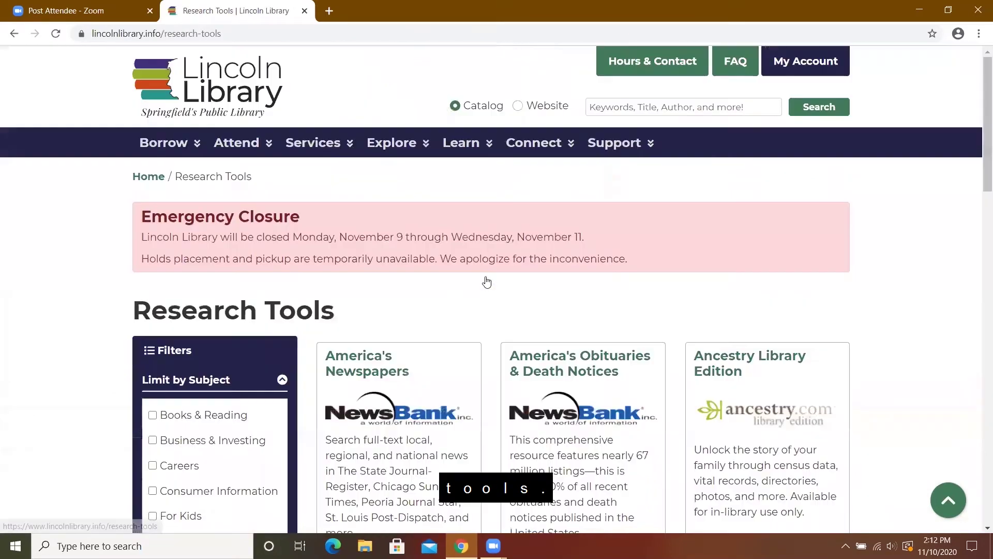
left_click_drag(979, 146, 978, 212)
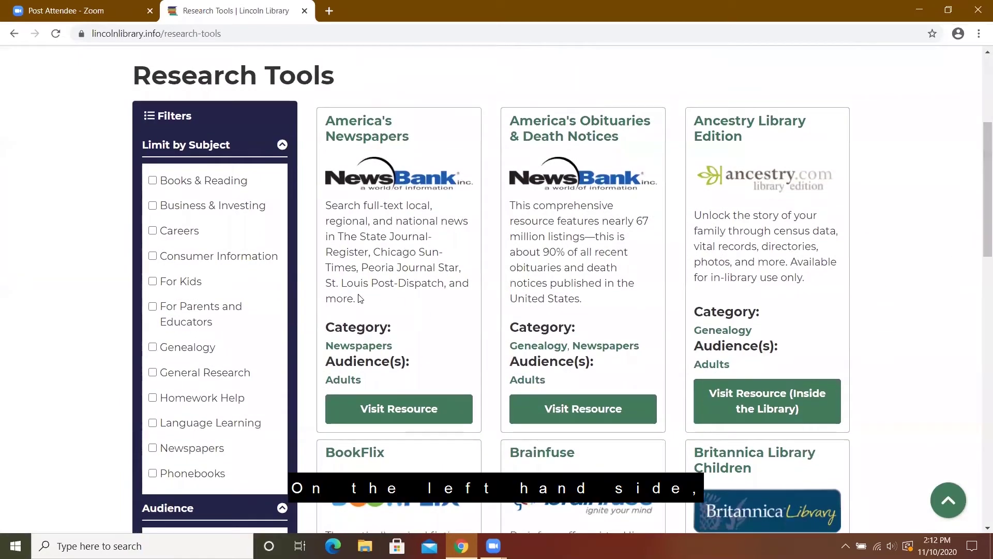
left_click(152, 347)
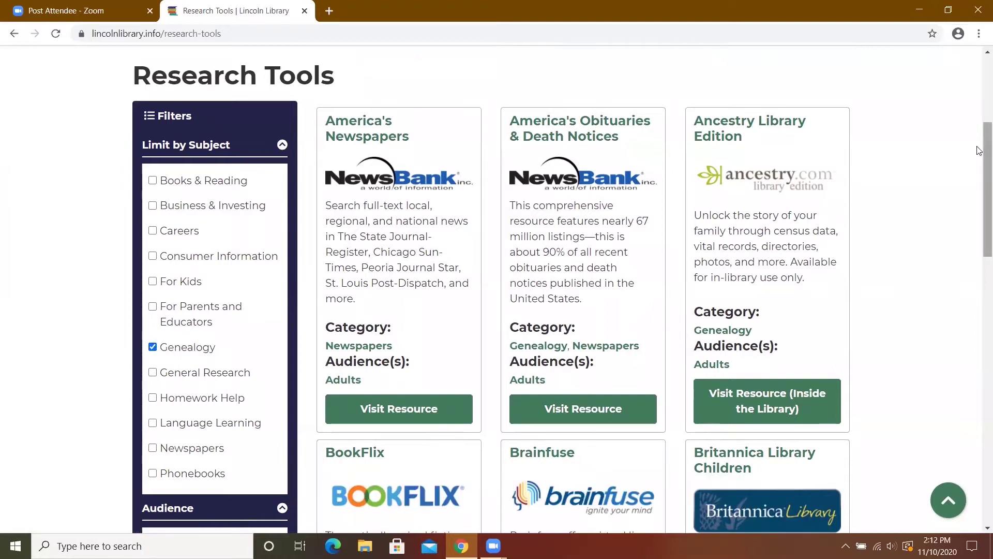
left_click_drag(987, 155, 987, 224)
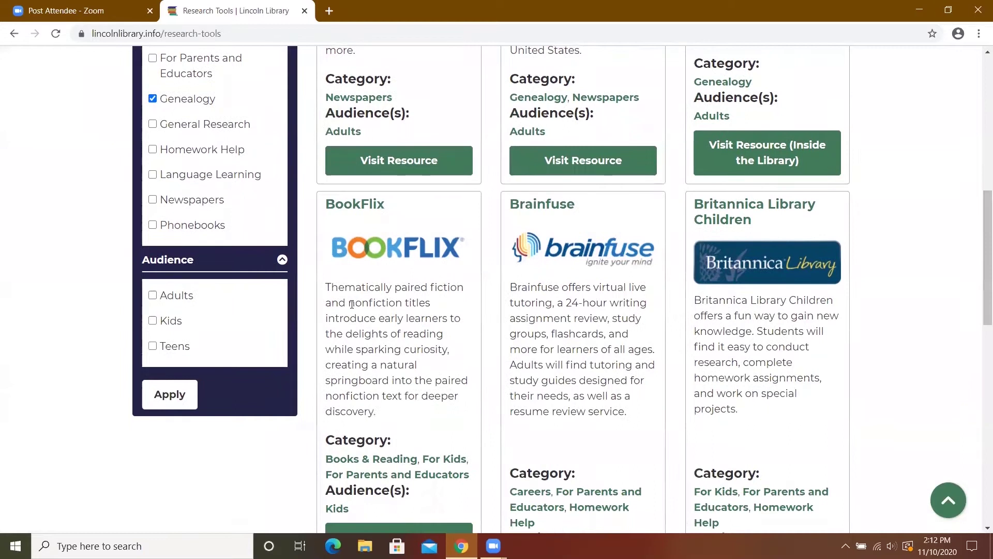
left_click(171, 395)
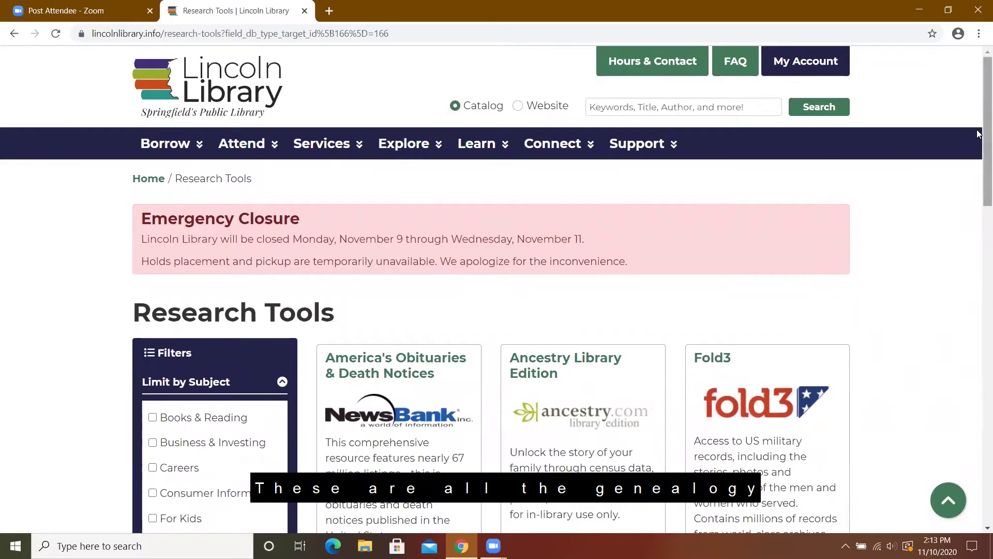
left_click_drag(980, 134, 979, 211)
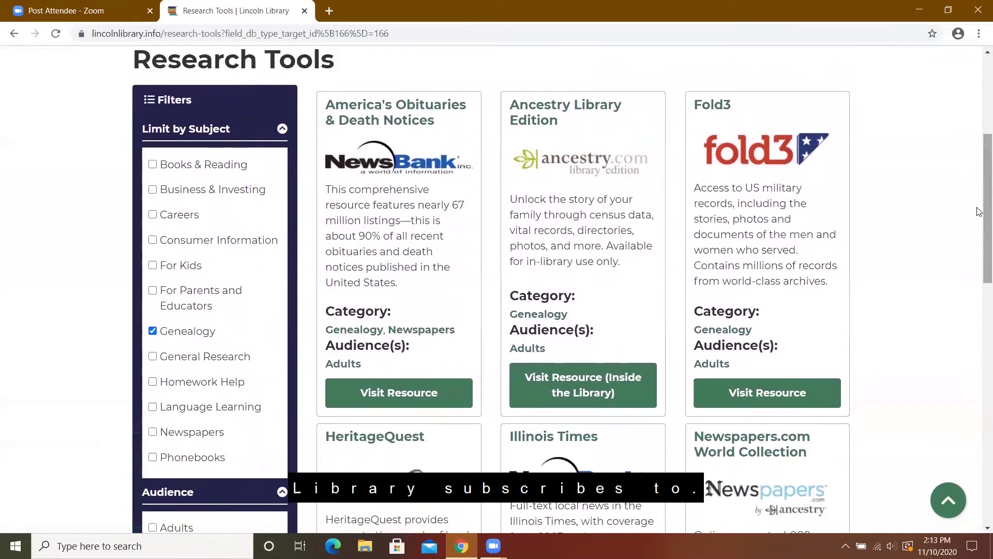
Step: Launch Fold3 from its card and sign in with the library barcode
left_click(753, 394)
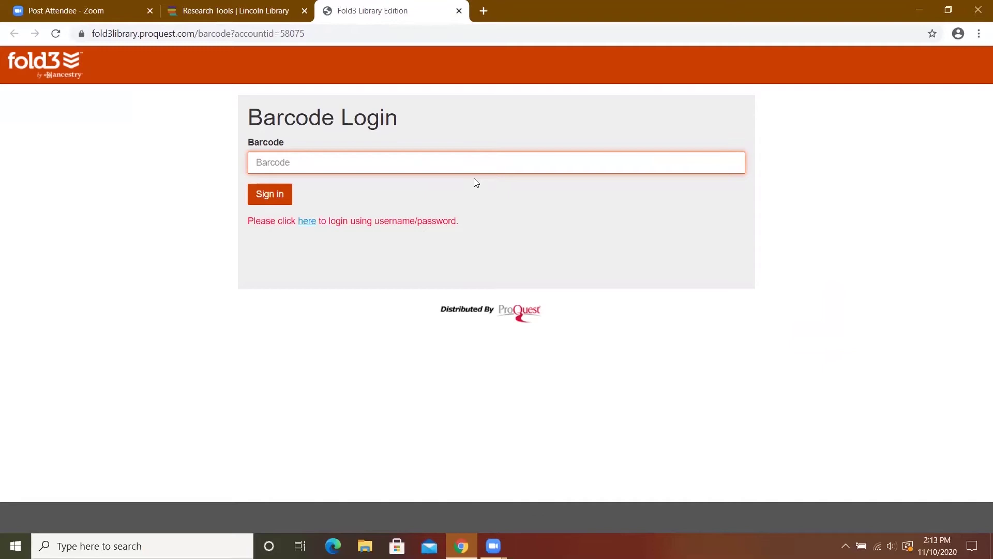
key("Return")
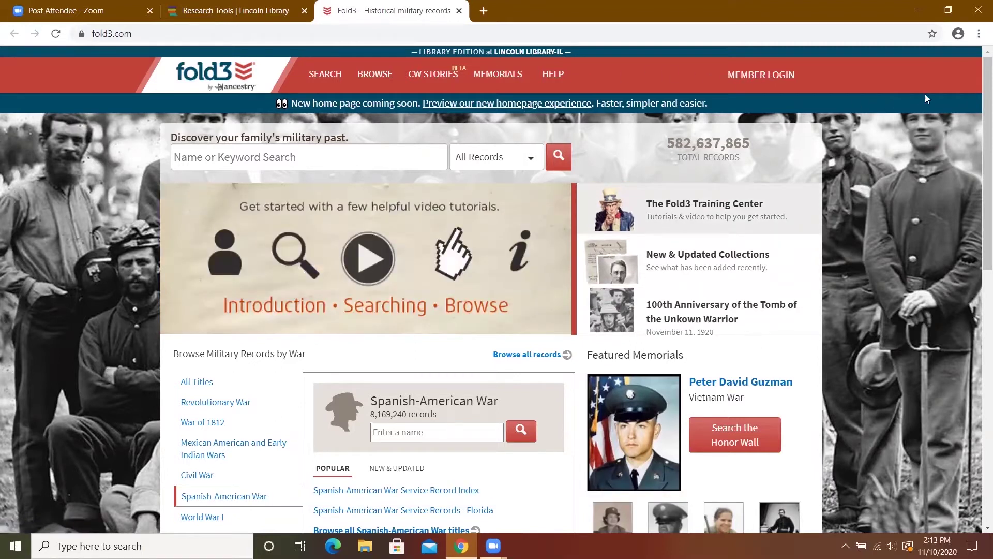
scroll(977, 103, "down", 1)
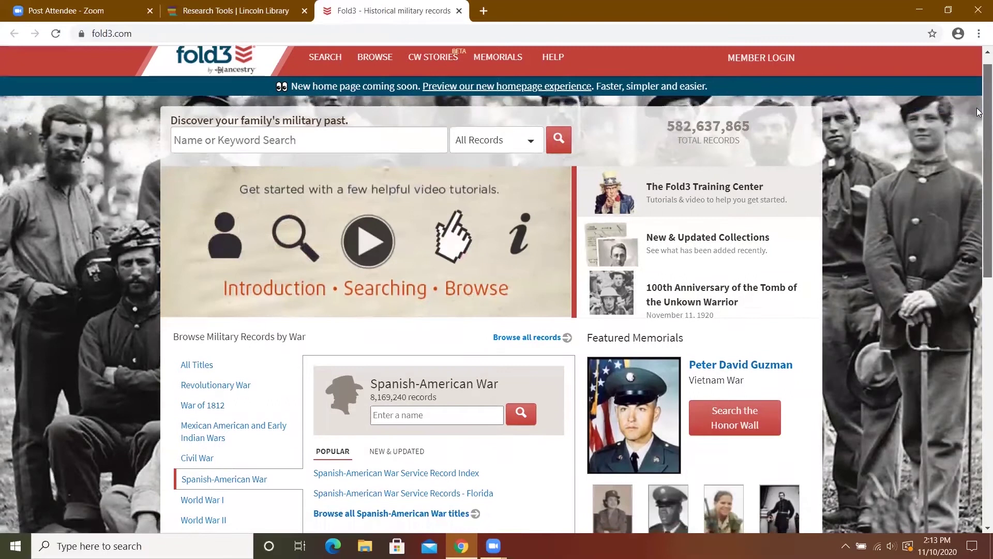
scroll(977, 104, "up", 1)
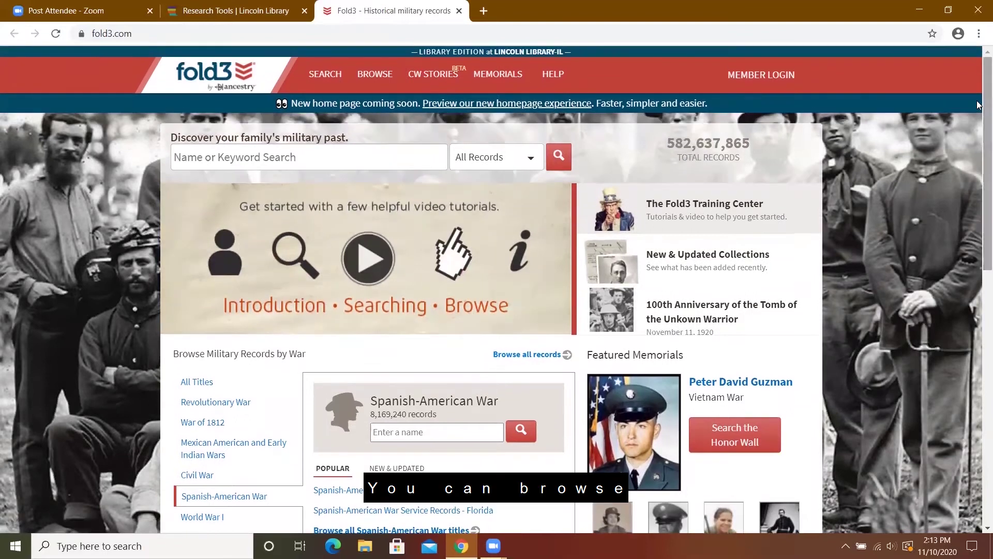
Step: Browse Fold3's 632 publications and scroll the conflict and place filter panel
left_click(366, 75)
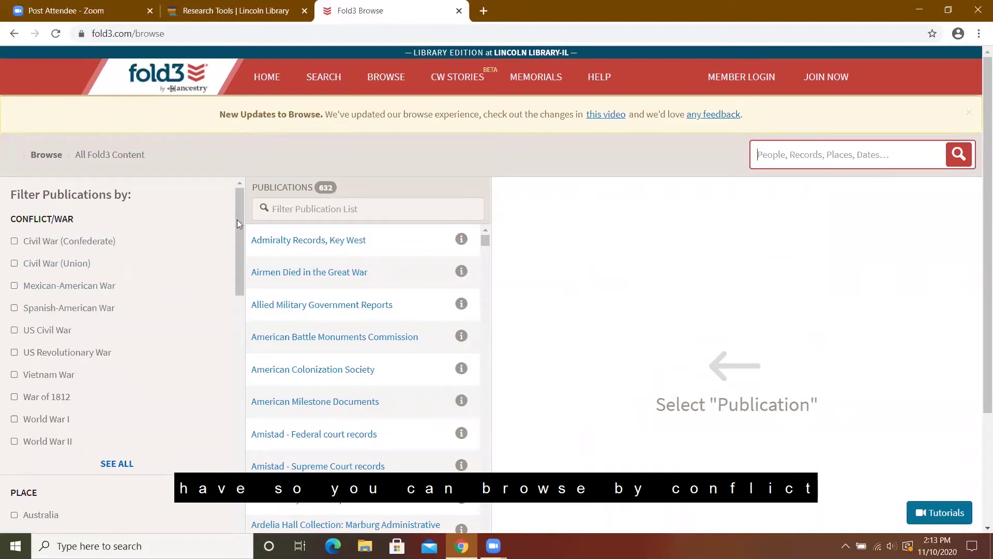
left_click_drag(239, 218, 280, 188)
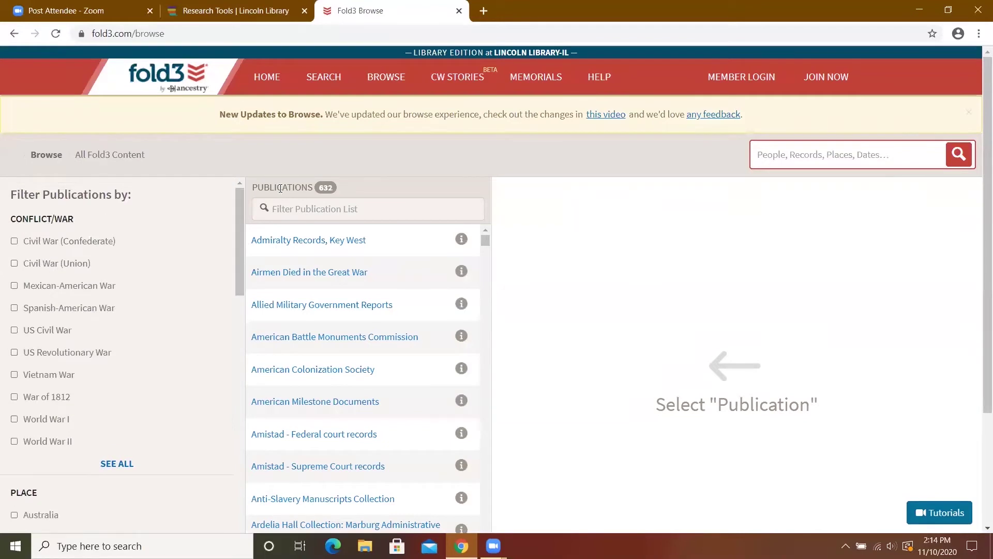
Step: Run a Fold3 name search for the target person's first and last name, re-entering it once
left_click(322, 77)
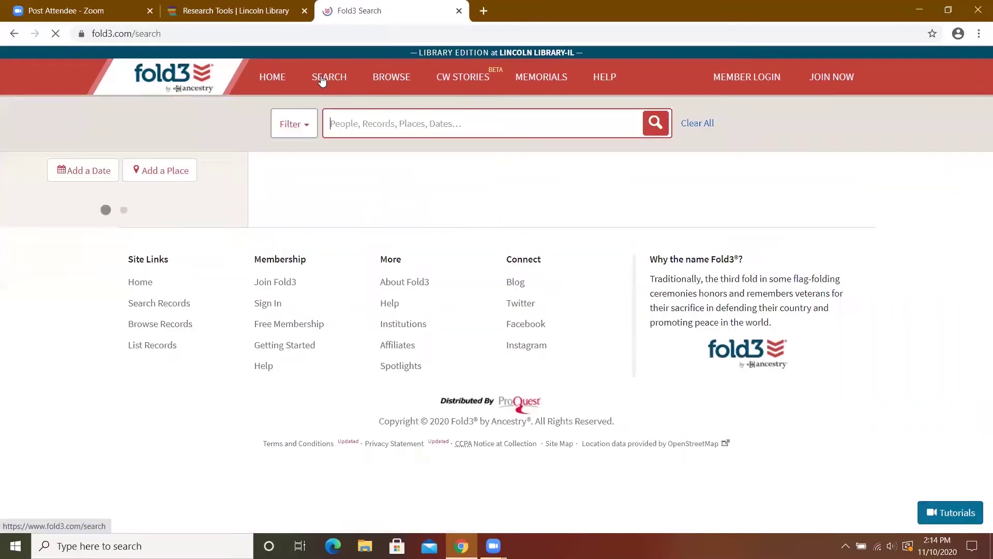
left_click(423, 123)
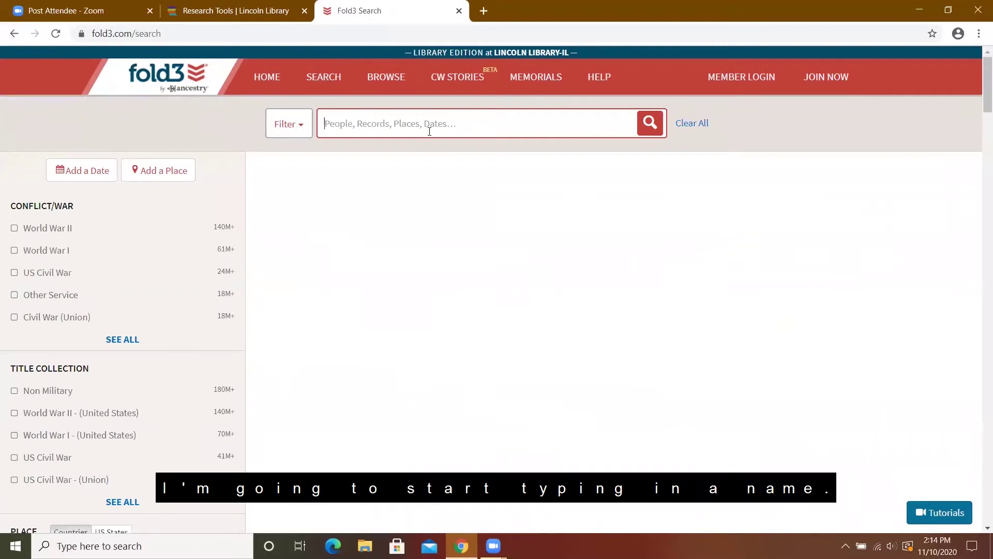
type("joh")
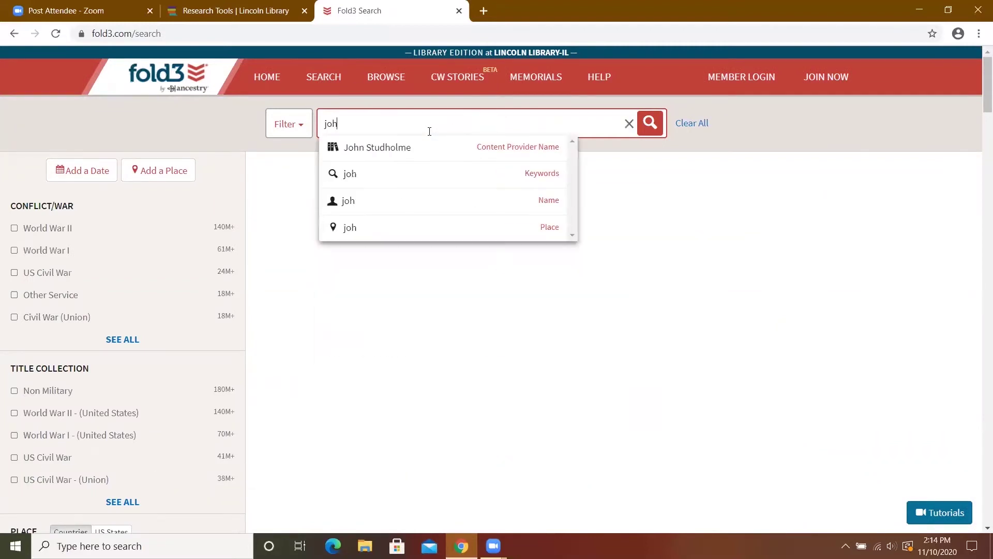
type("n martin")
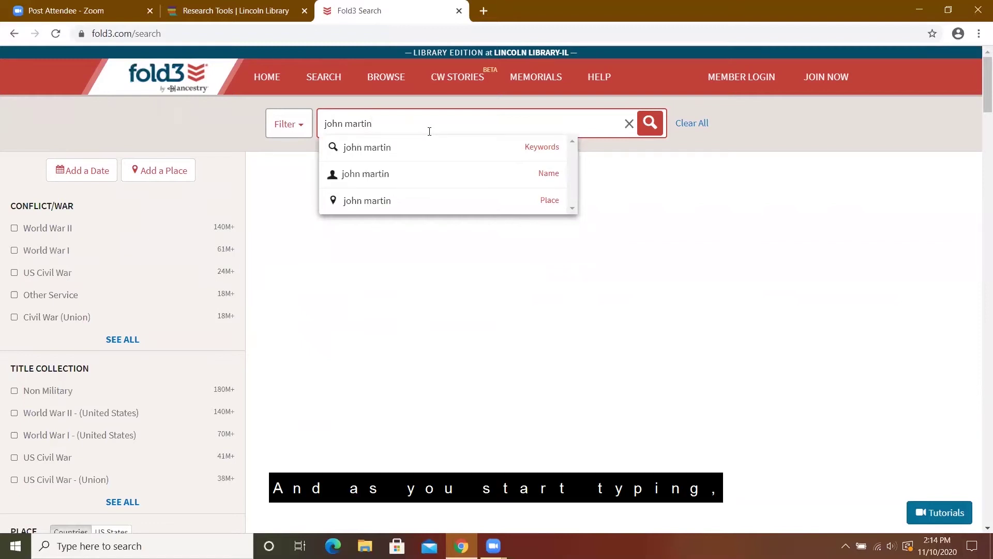
left_click(345, 176)
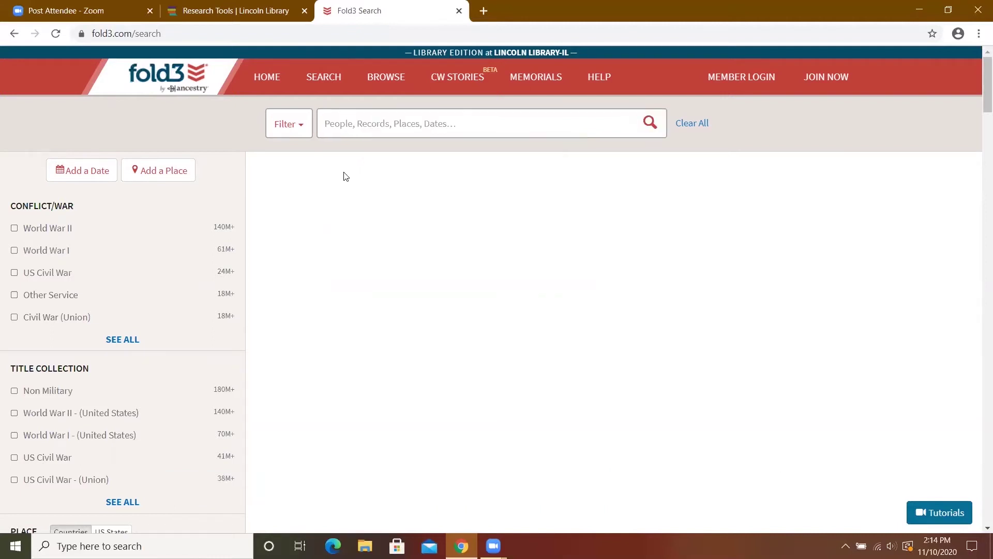
left_click(374, 124)
type("john")
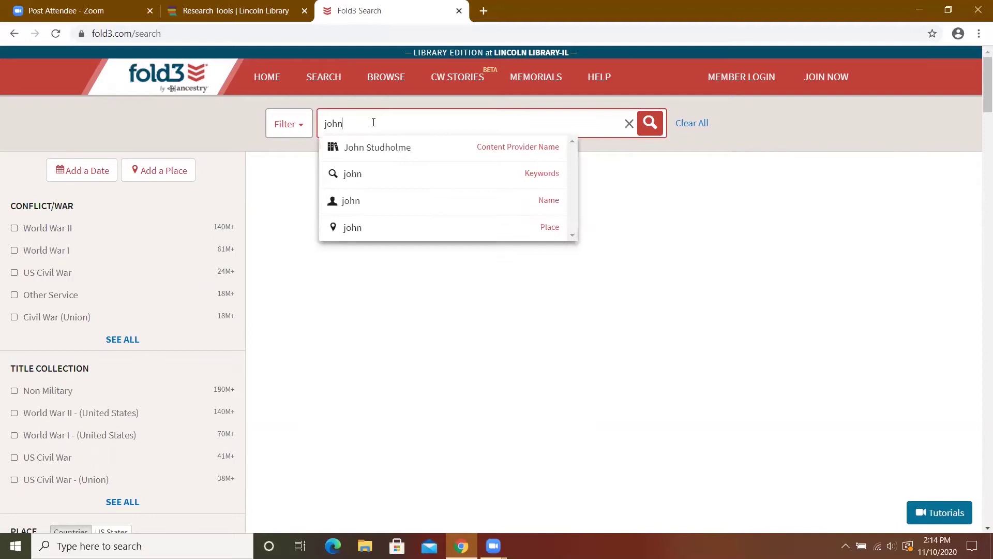
type(" martin")
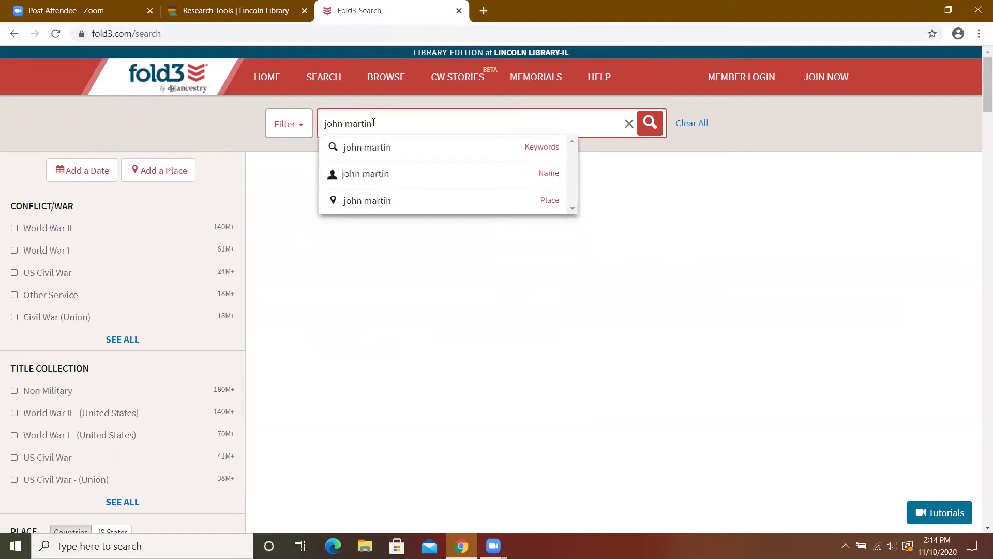
left_click(554, 173)
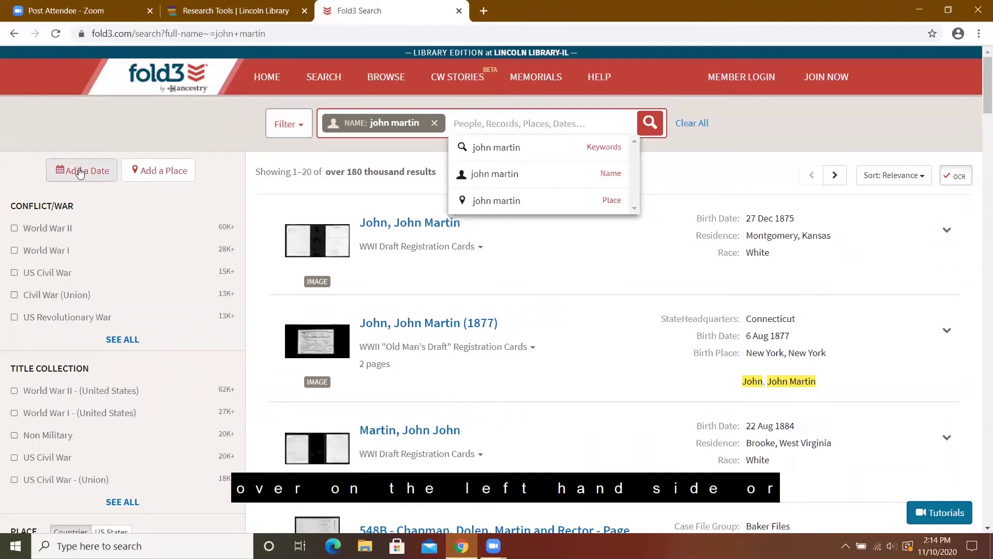
Step: Add a birth date filter set to Jan 1920
left_click(299, 125)
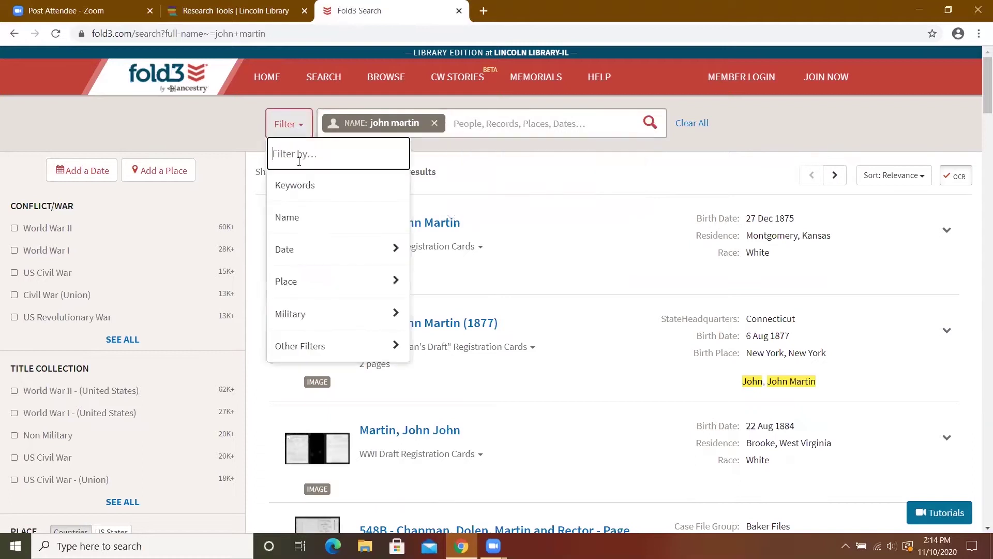
mouse_move(322, 249)
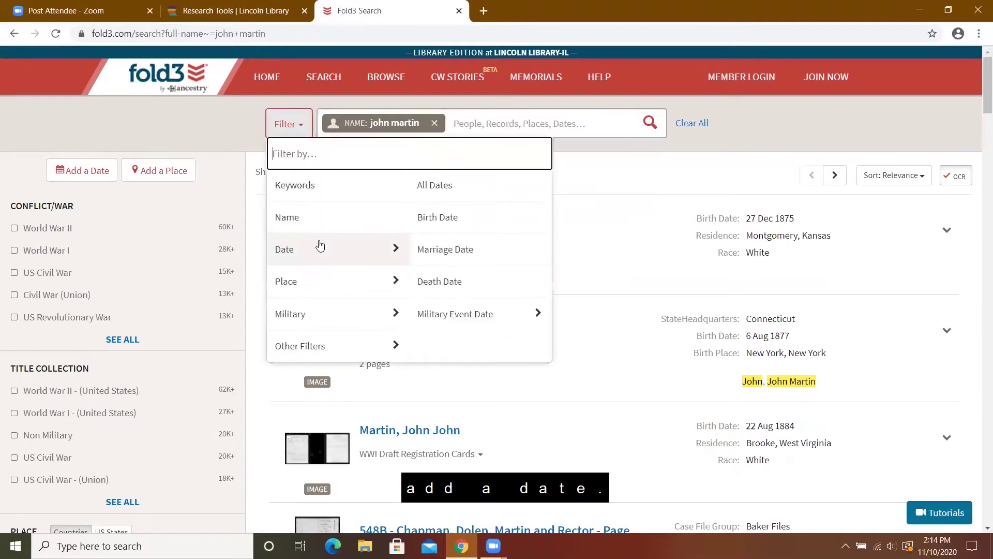
left_click(479, 216)
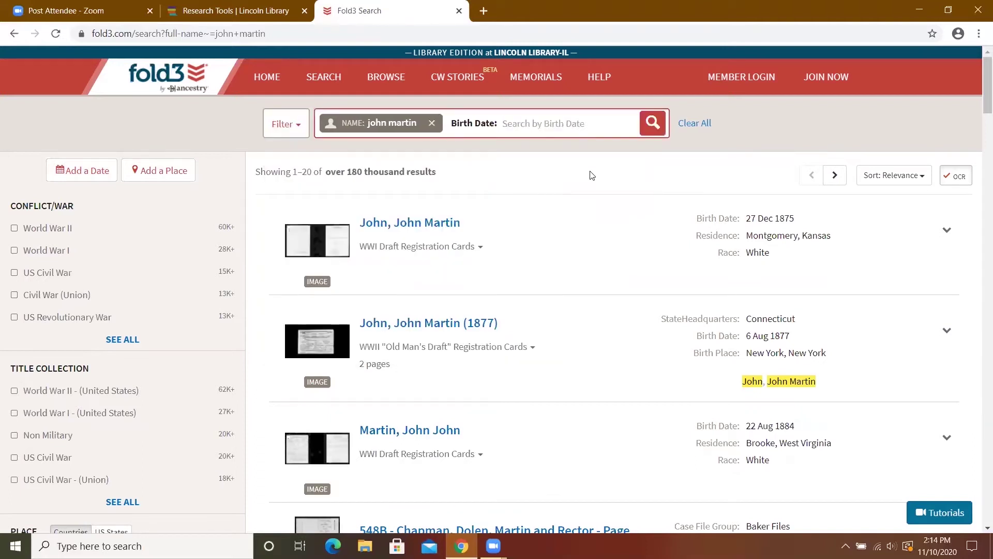
type("1920")
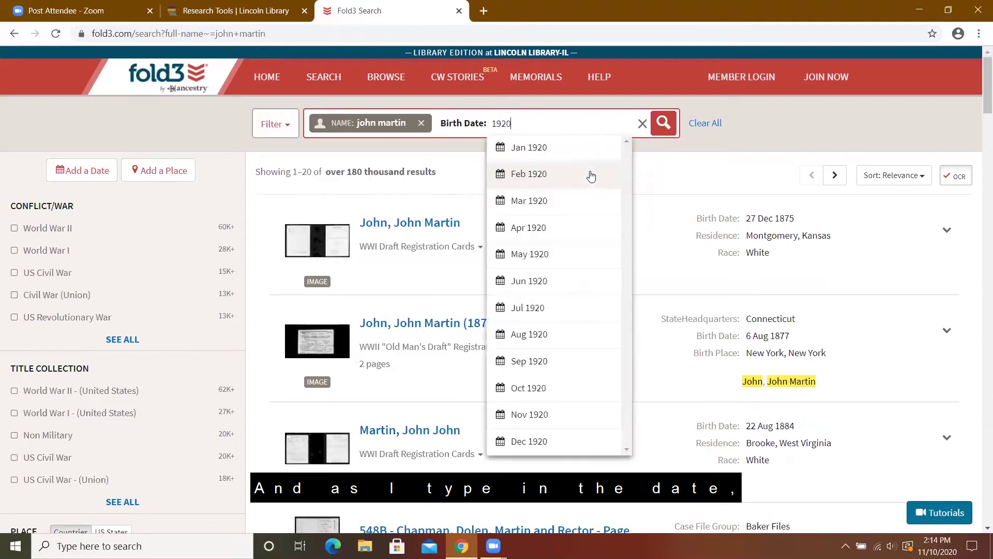
left_click(538, 148)
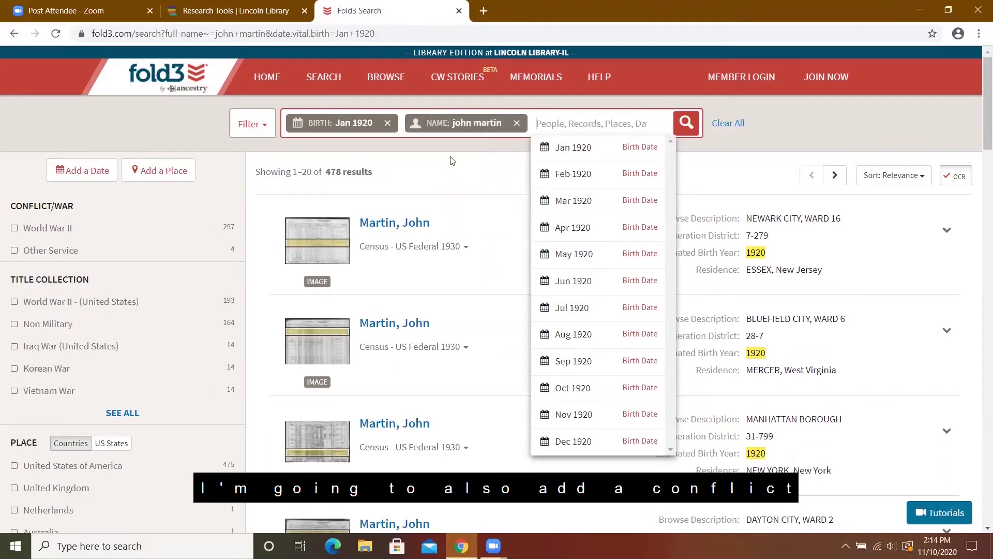
Step: Limit results to World War II and open the 1920-born veteran's BIRLS death record
left_click(14, 229)
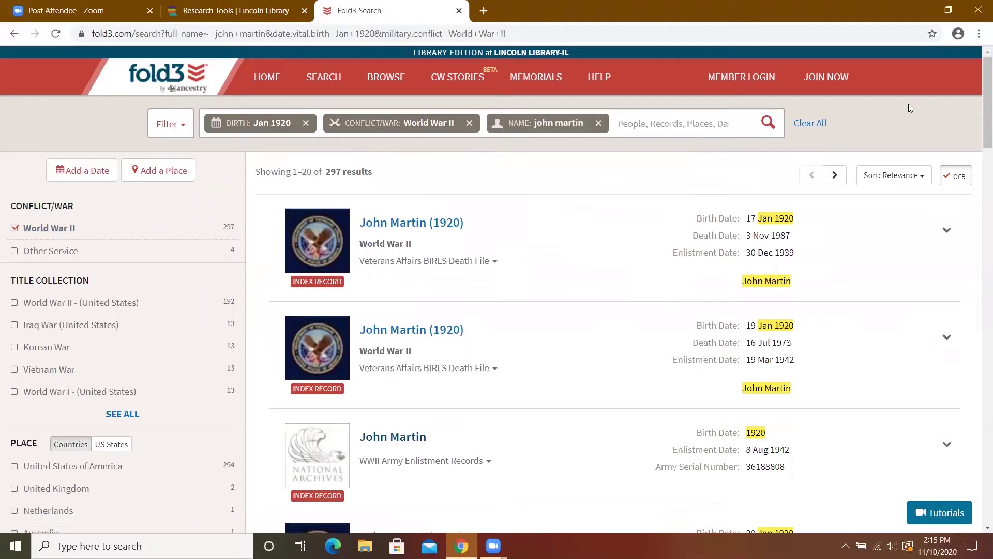
left_click_drag(980, 97, 980, 186)
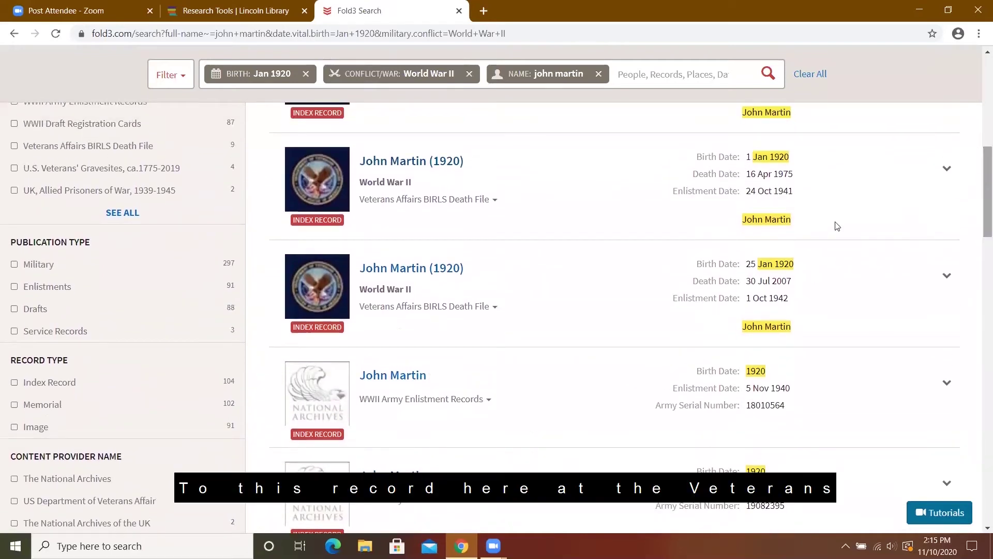
left_click(428, 162)
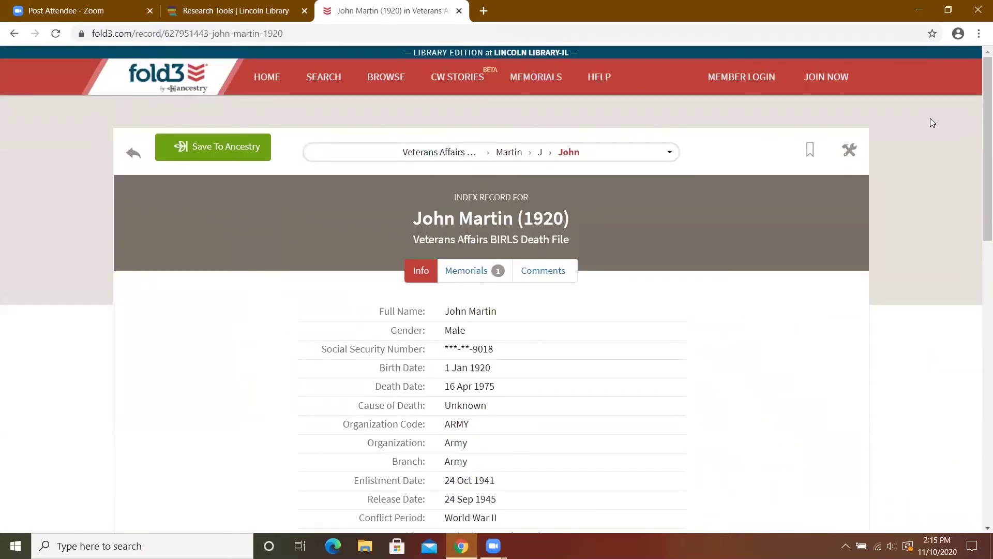
Step: Review the BIRLS record's Army service and death dates and show its print, share and correct options
left_click_drag(979, 94, 980, 180)
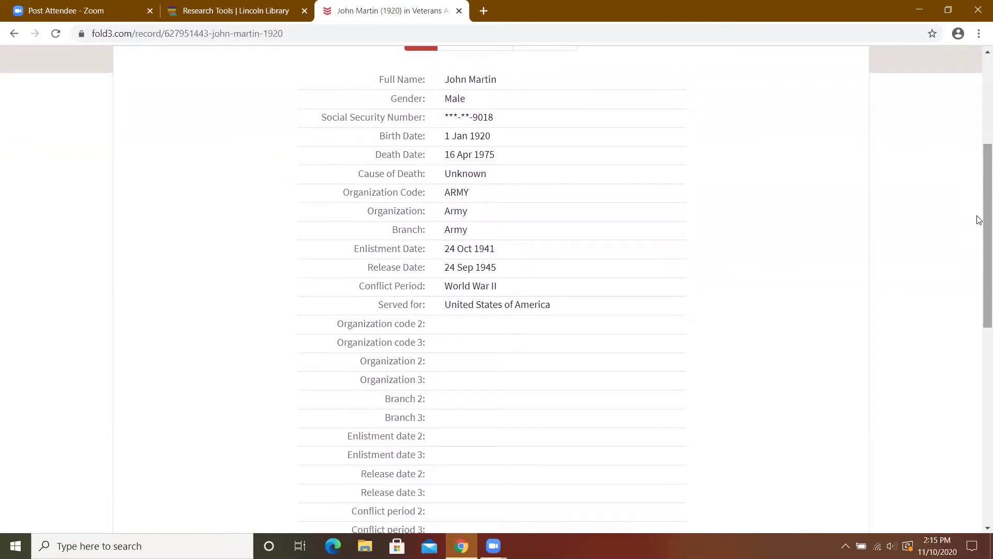
left_click_drag(980, 220, 980, 126)
left_click(849, 151)
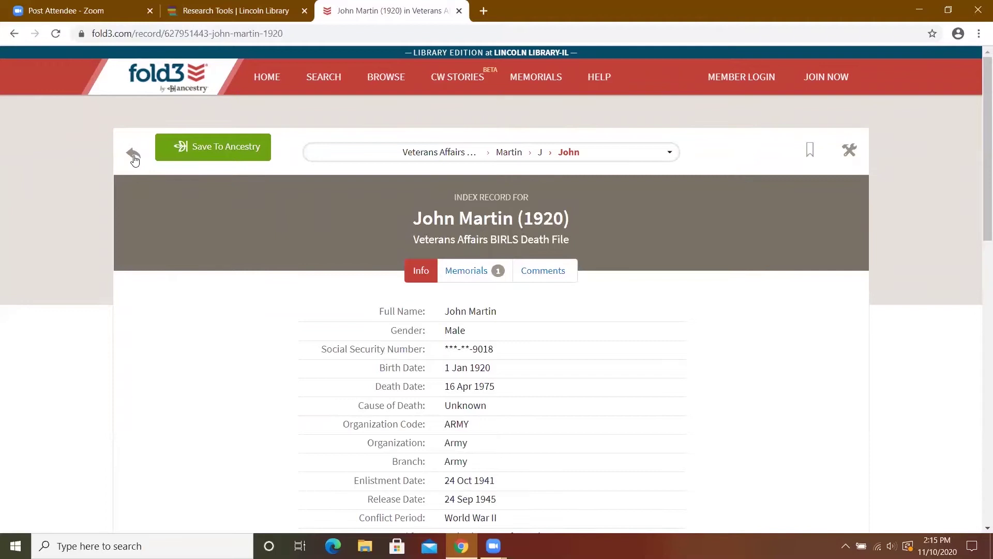
Step: Add middle initial L to the name search and drop the old name term, keeping Jan 1920 and WWII filters
left_click(134, 155)
mouse_move(538, 83)
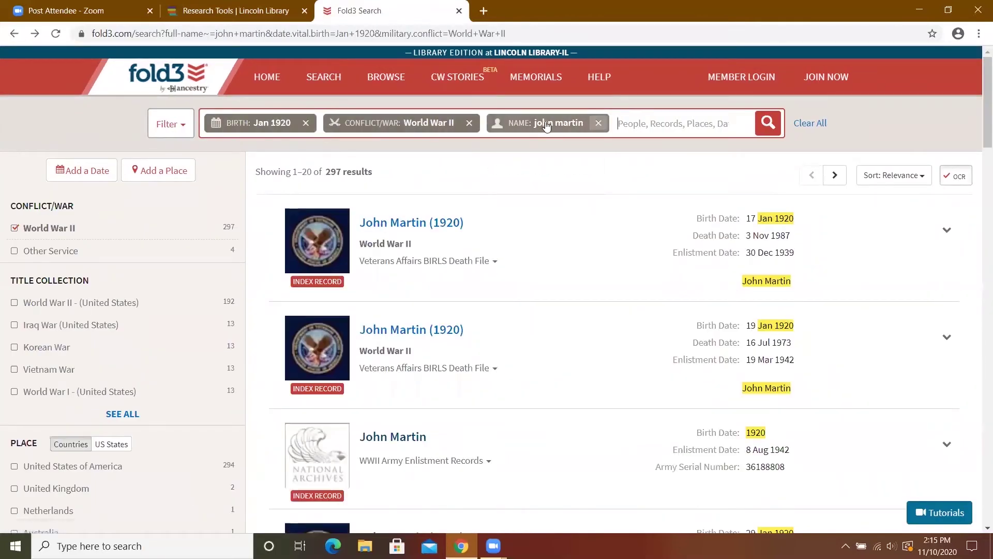
left_click(546, 126)
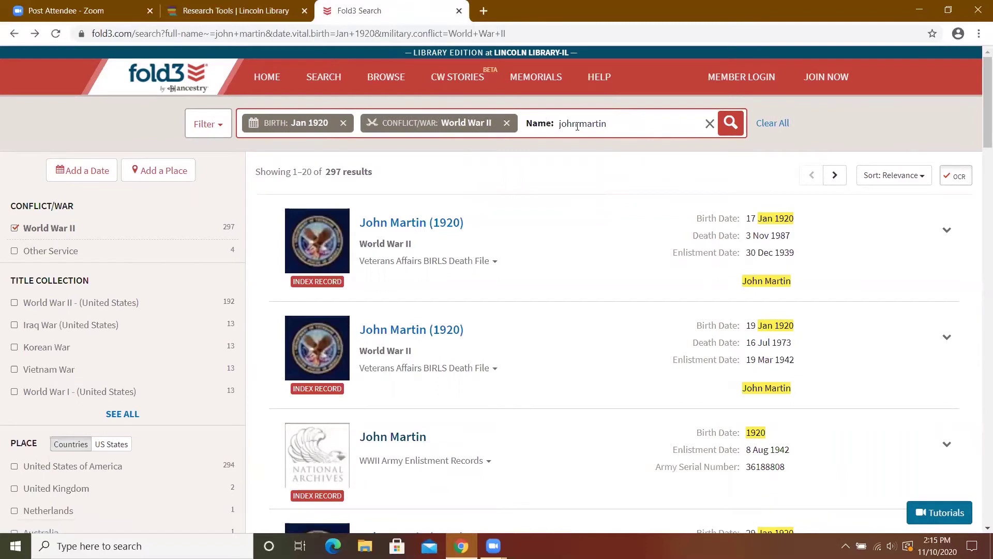
type("L")
left_click(731, 122)
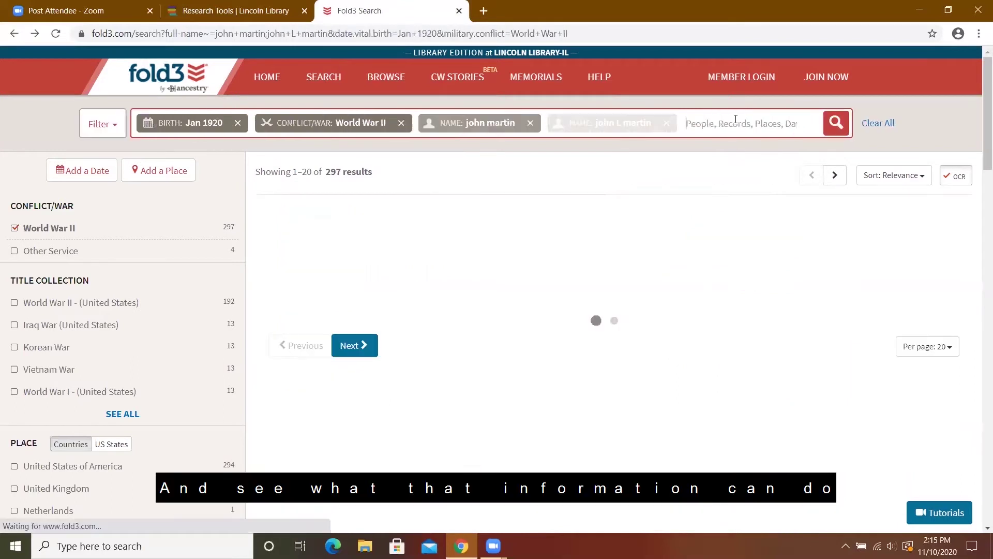
left_click(530, 122)
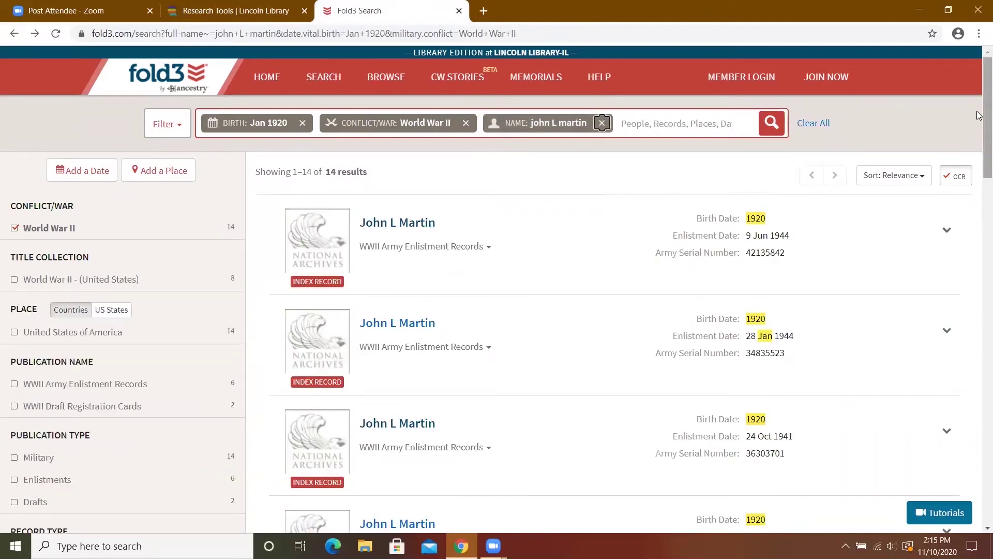
left_click_drag(978, 114, 979, 150)
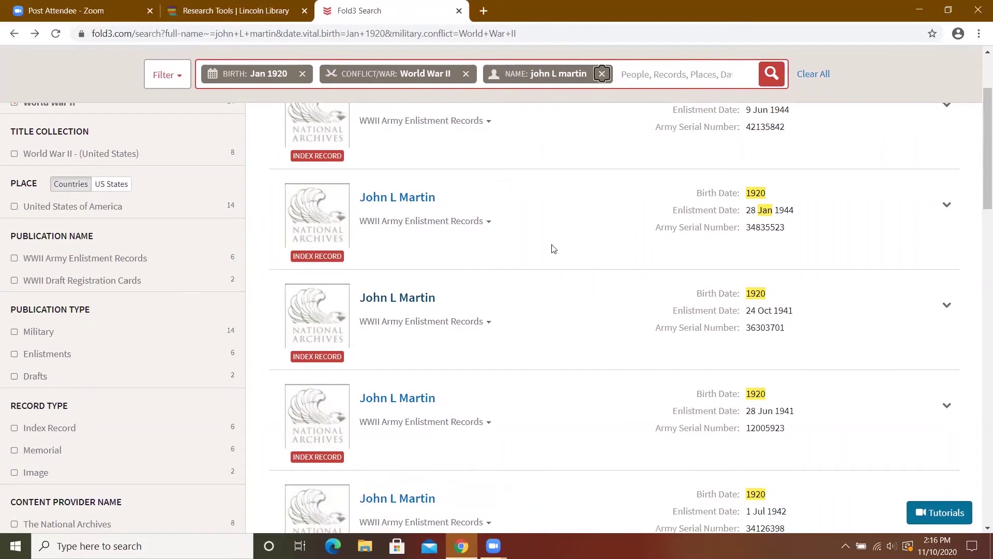
Step: Open the WWII Army Enlistment record for the man enlisted 24 Oct 1941 in Chicago and review its fields
left_click(405, 299)
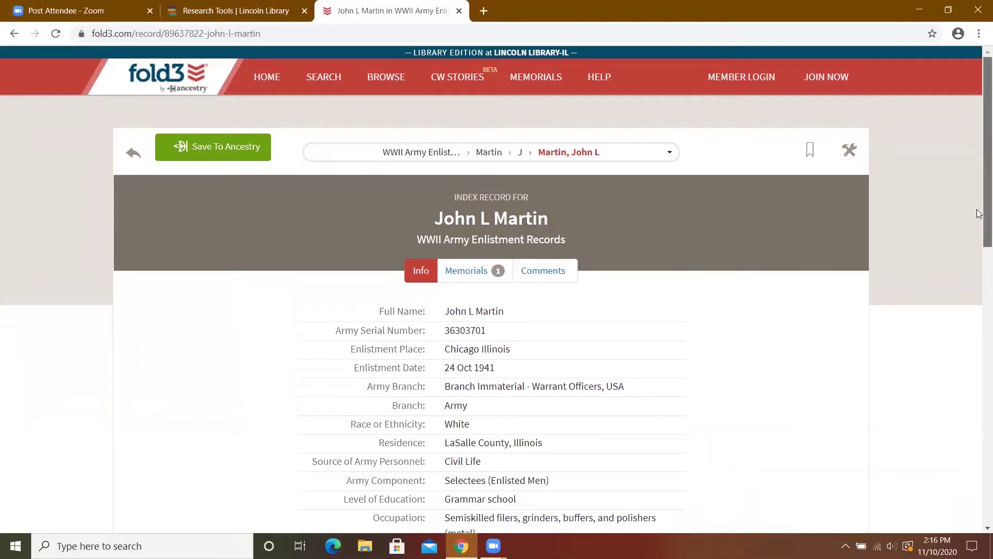
scroll(979, 218, "down", 2)
scroll(979, 262, "down", 2)
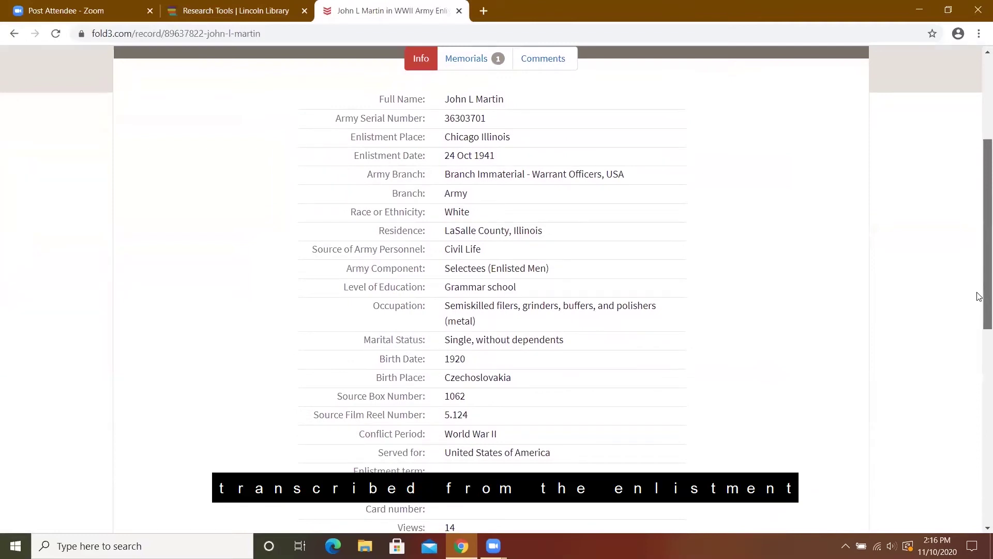
scroll(979, 303, "down", 1)
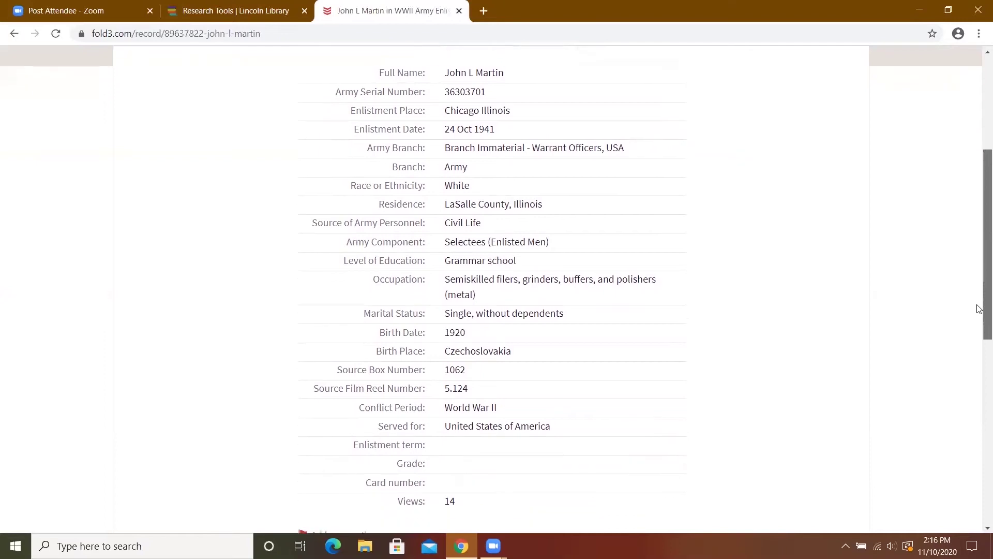
left_click_drag(979, 309, 978, 223)
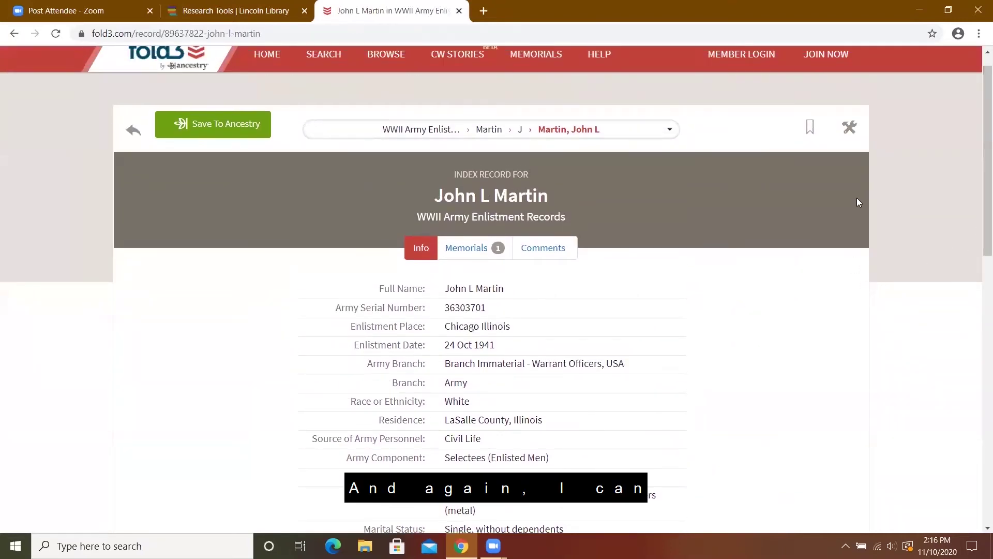
left_click(850, 126)
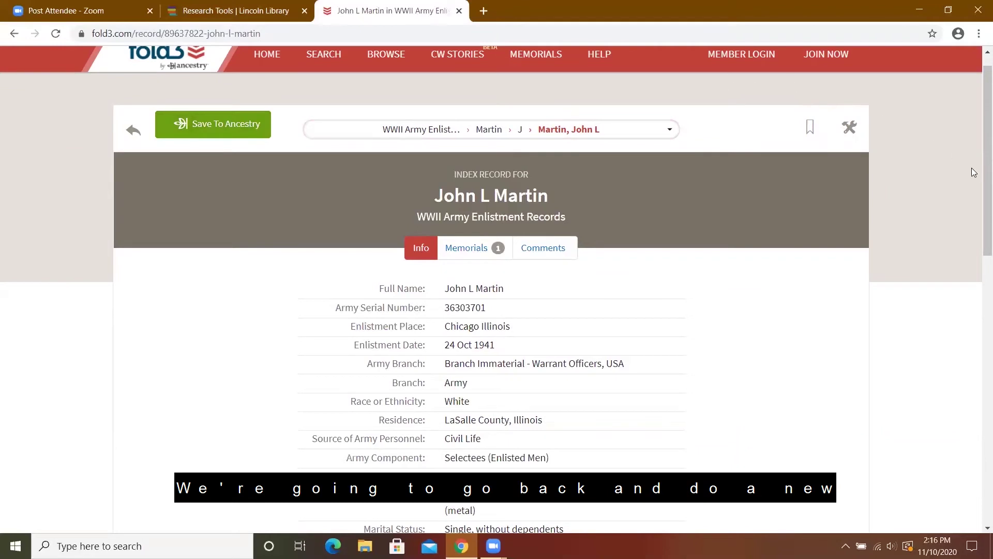
scroll(979, 191, "up", 1)
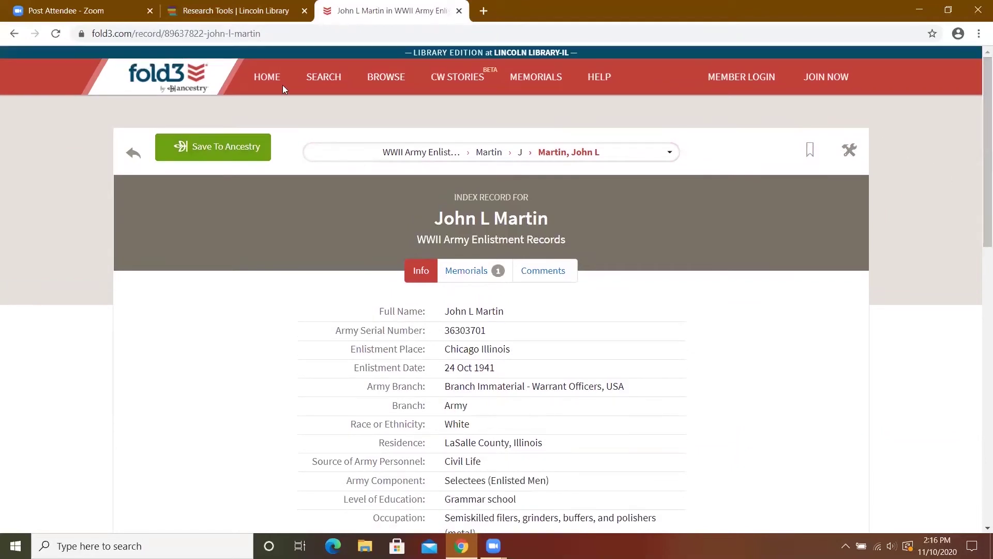
Step: Name-search a new person and open their Civil War Pensions Index card image
left_click(319, 77)
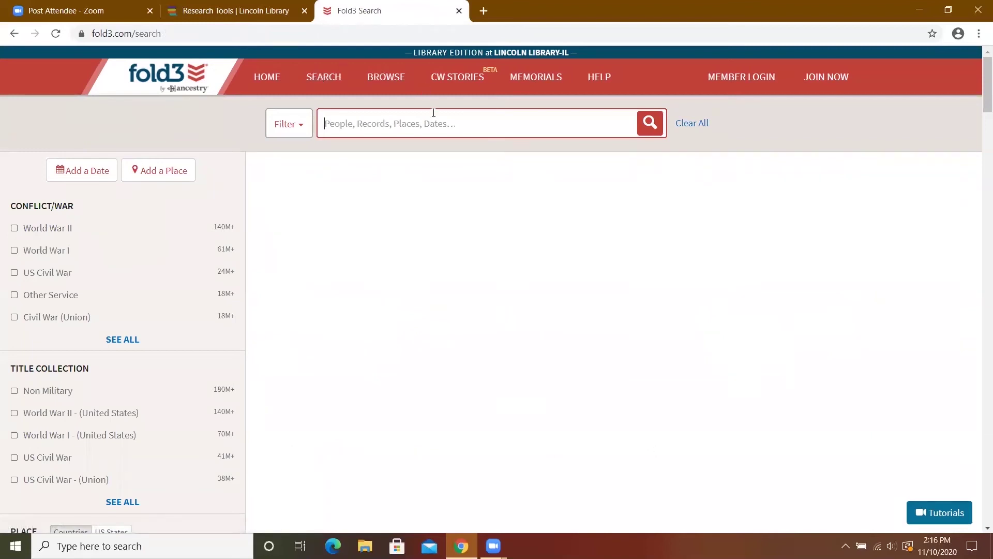
left_click(352, 124)
type("albert beavers")
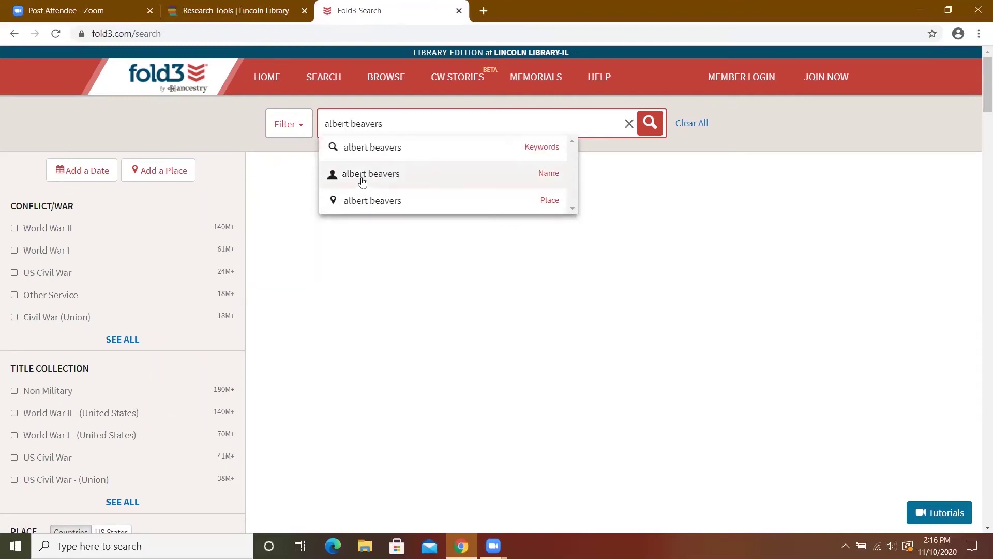
left_click(553, 174)
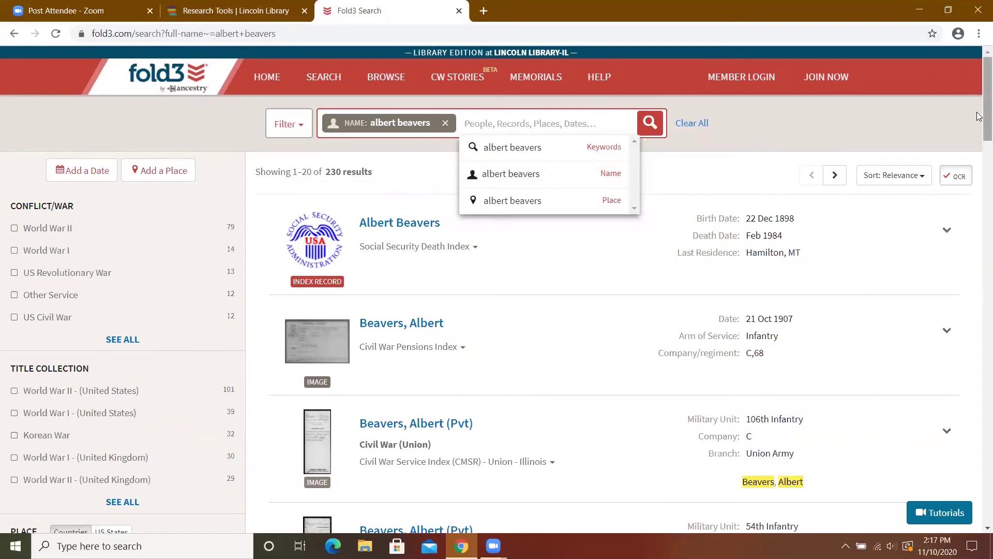
left_click(407, 325)
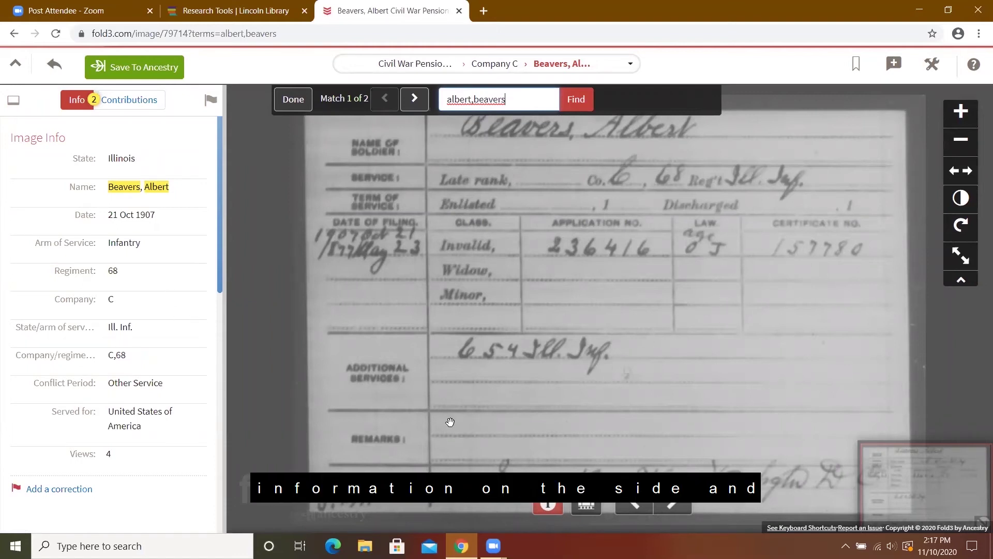
Step: Inspect the pension card, then open its source publication, the T289 Civil War Pensions Index
left_click(549, 505)
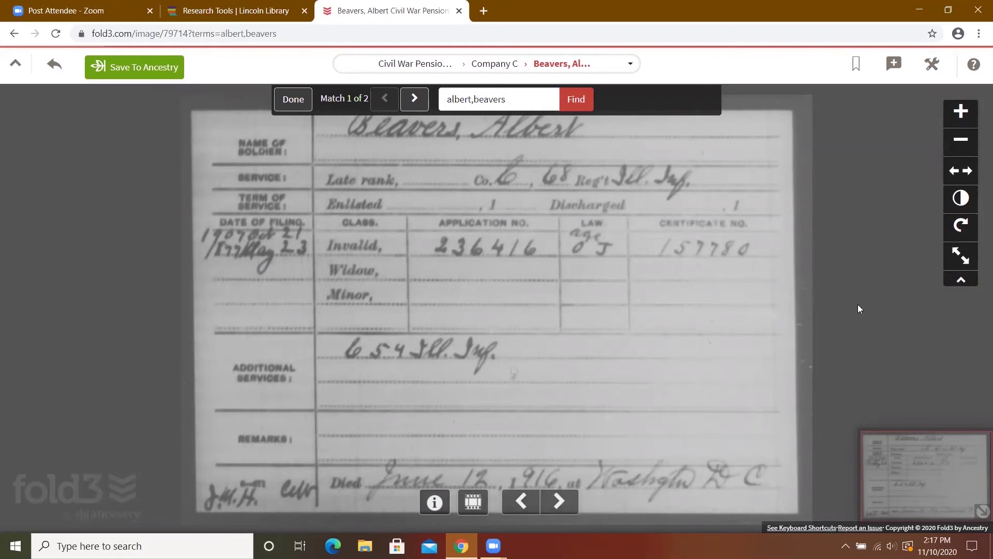
left_click(932, 65)
left_click(434, 507)
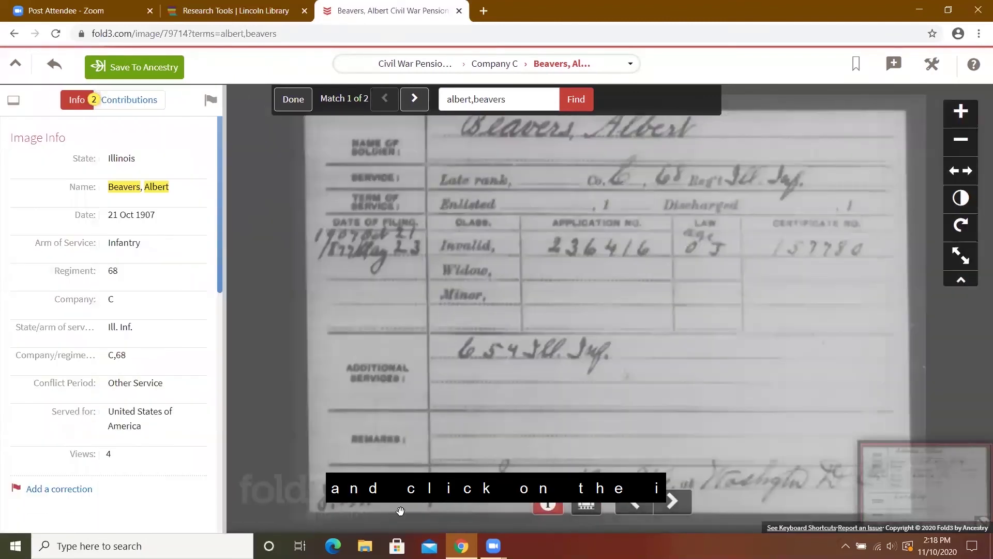
scroll(217, 210, "down", 4)
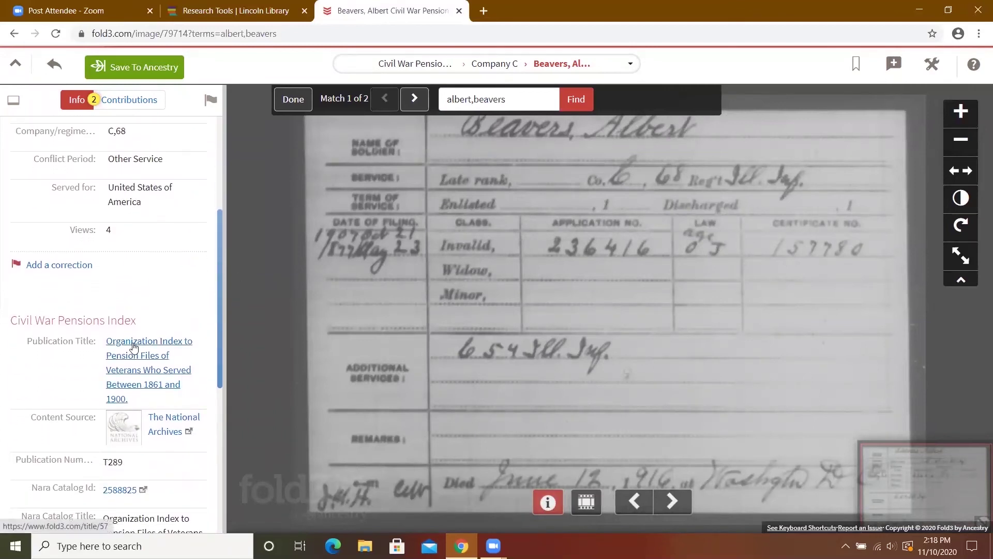
left_click(134, 347)
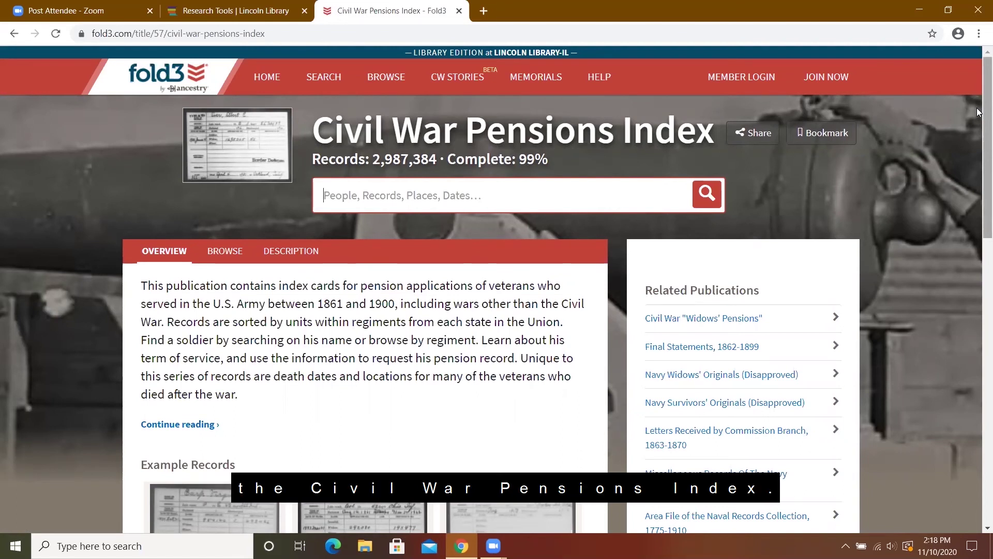
Step: Leave the publication page for a new, empty general search page
mouse_move(982, 113)
left_mouse_down()
mouse_move(977, 176)
mouse_move(977, 103)
left_mouse_up()
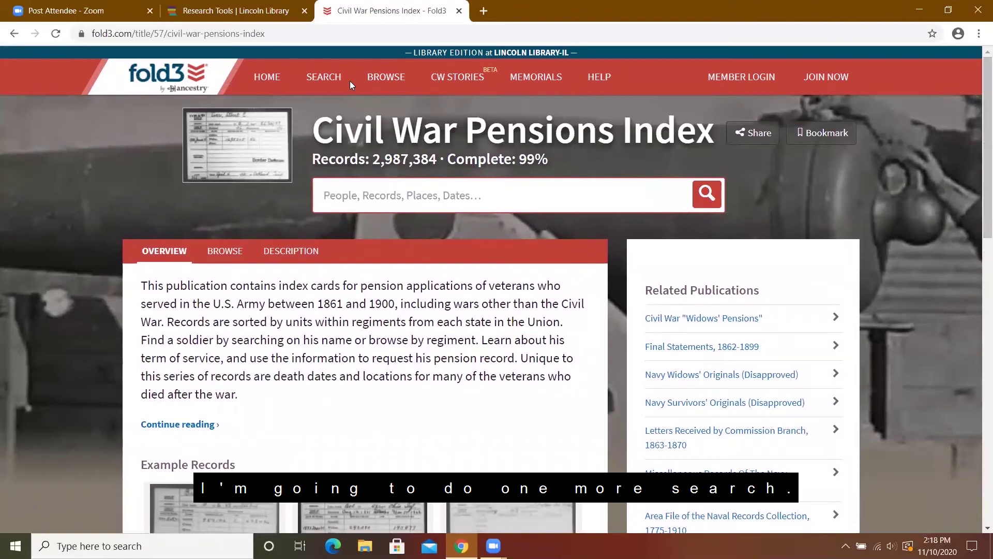
left_click(318, 81)
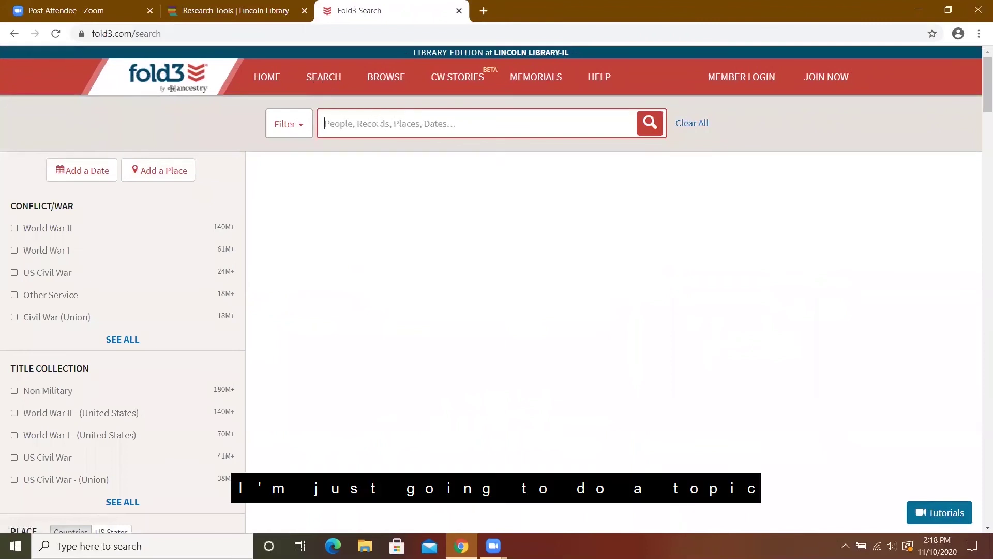
Step: Search 'nursing' and open the WWII Cadet Nursing Corps Card Files publication
type("nursing")
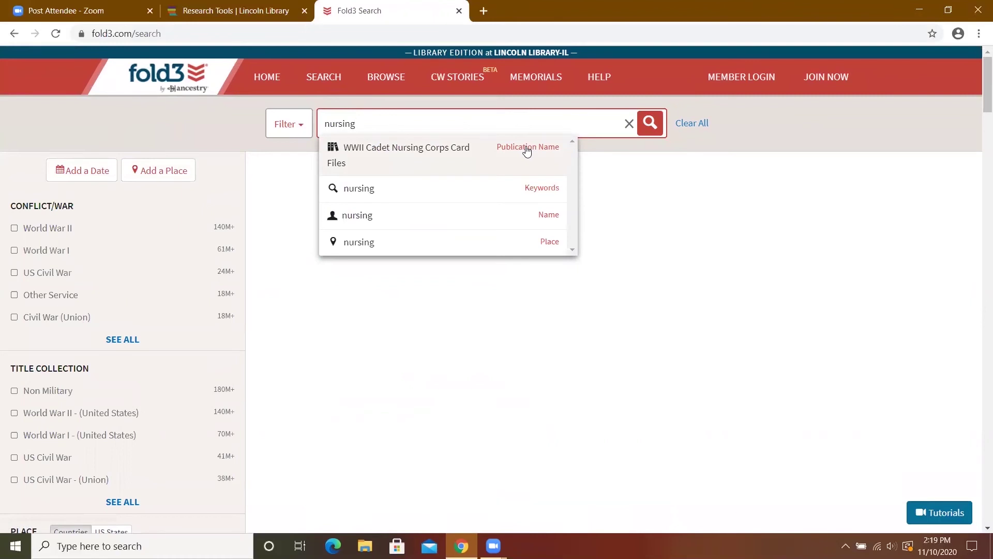
left_click(526, 151)
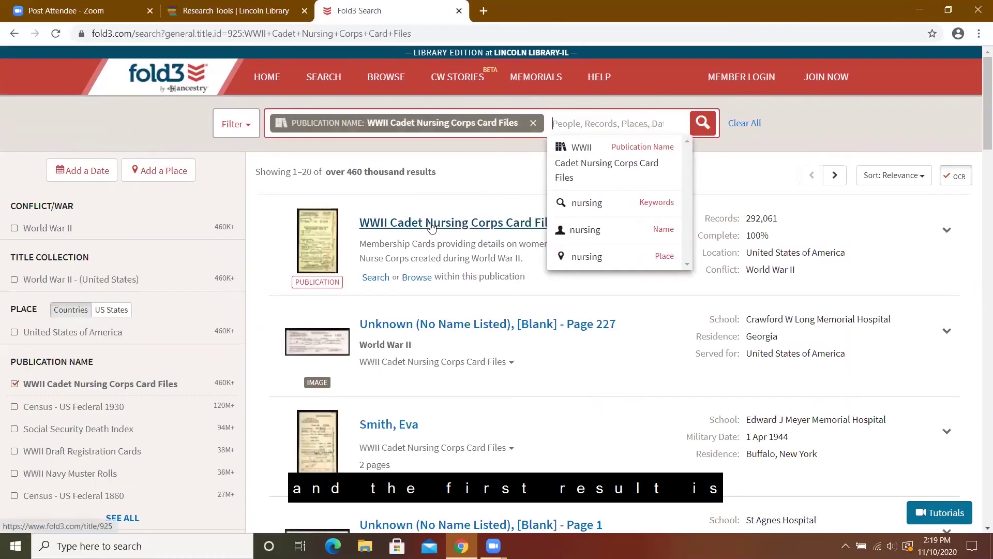
left_click(431, 224)
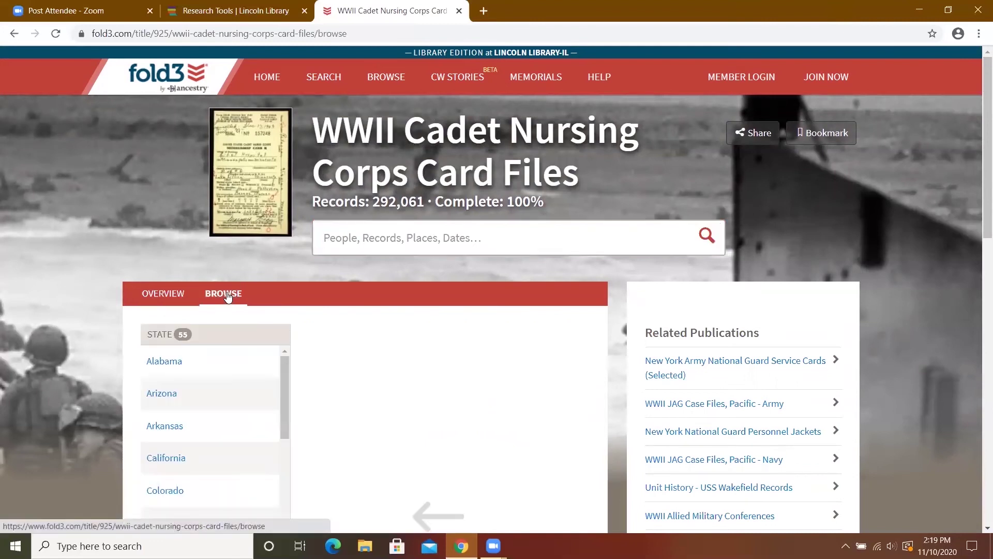
Step: Browse Illinois, Memorial Hospital of Springfield, surnames B, and open the second cadet's page 1
left_click_drag(284, 390, 287, 464)
left_click(172, 402)
left_click_drag(437, 381, 456, 539)
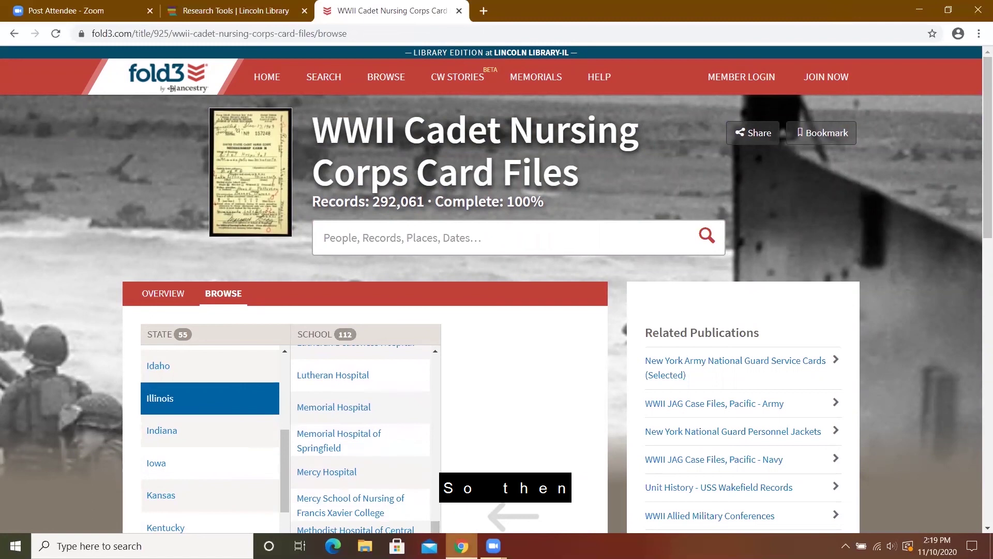
left_click(326, 444)
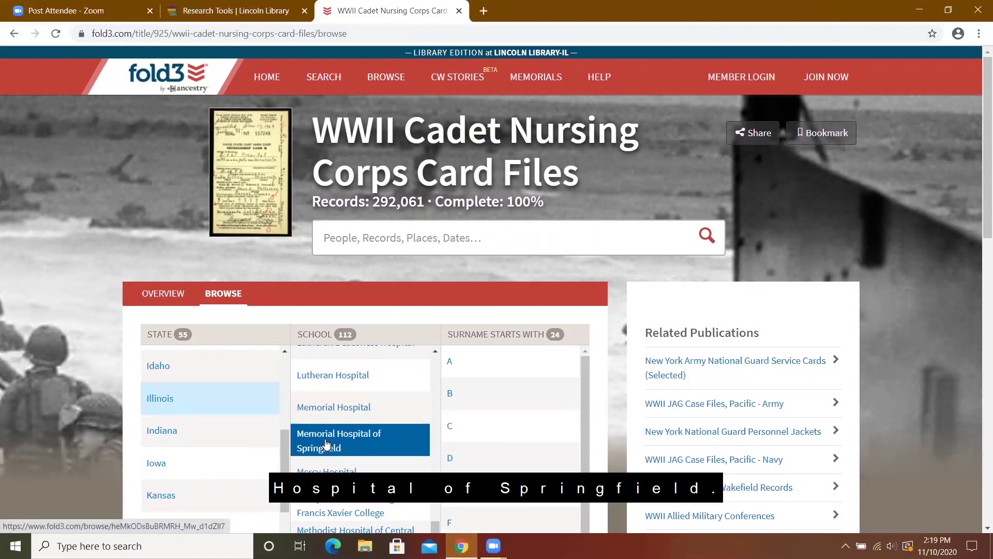
left_click(465, 399)
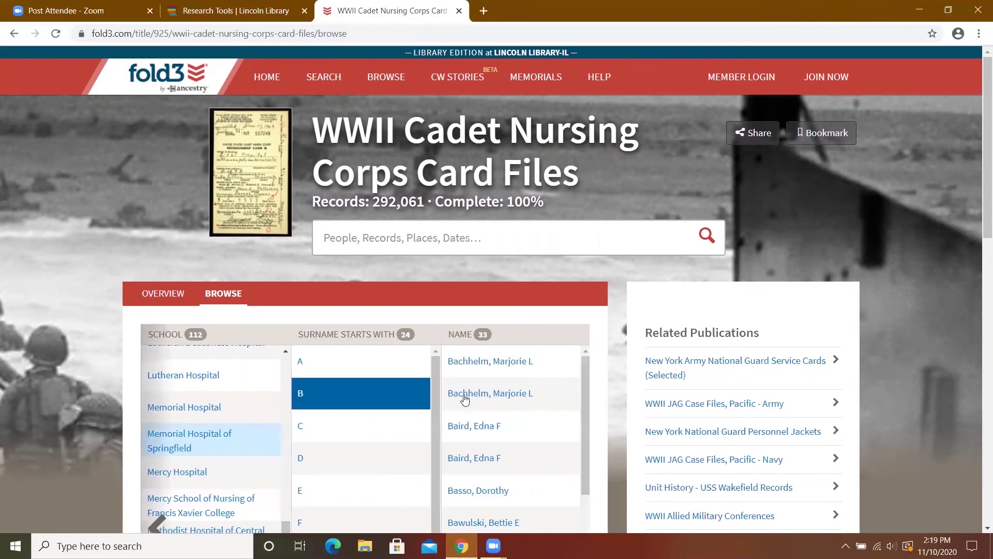
left_click(499, 399)
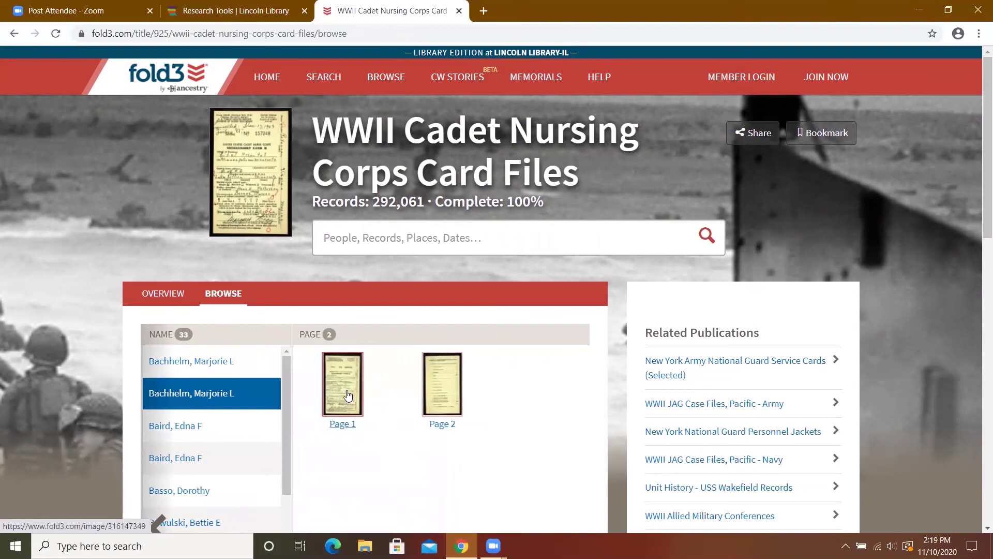
left_click(347, 396)
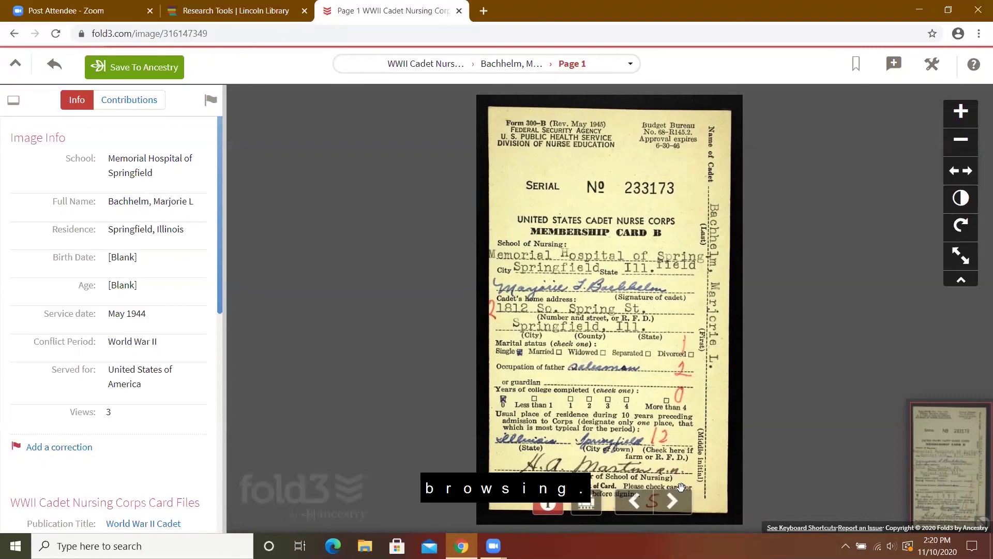
Step: Page through the next cadet nurse cards, then go back to the Cadet Nursing Corps publication page
left_click(675, 501)
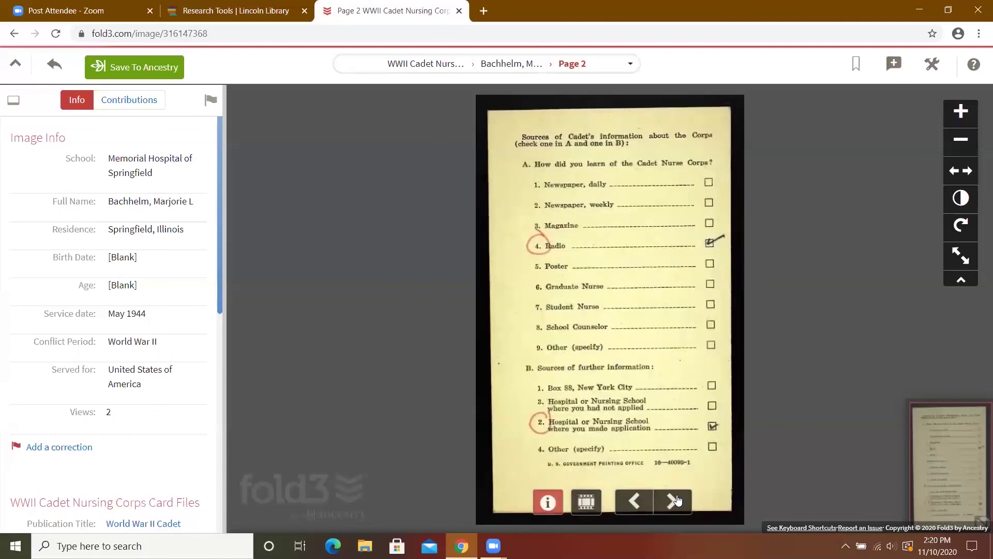
left_click(674, 501)
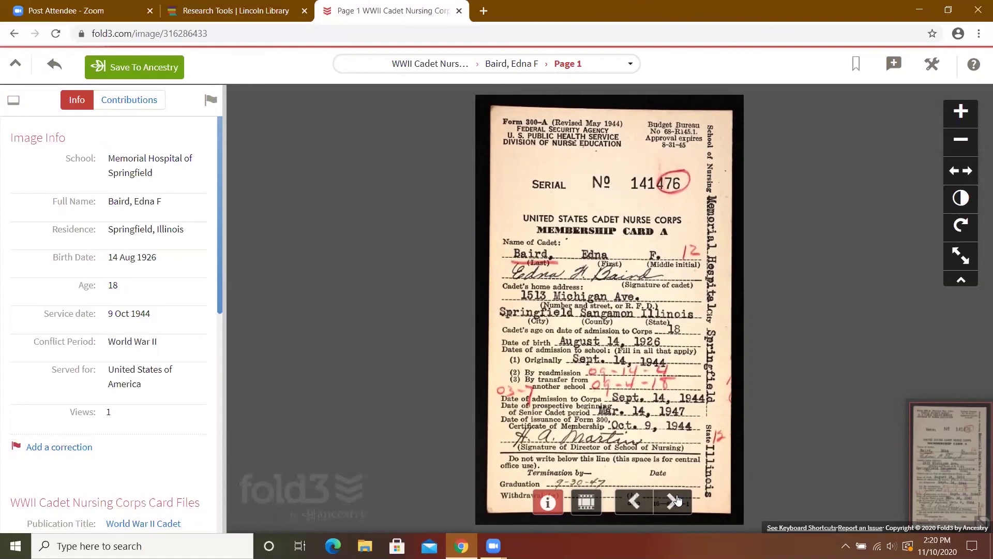
left_click(674, 501)
key("Left")
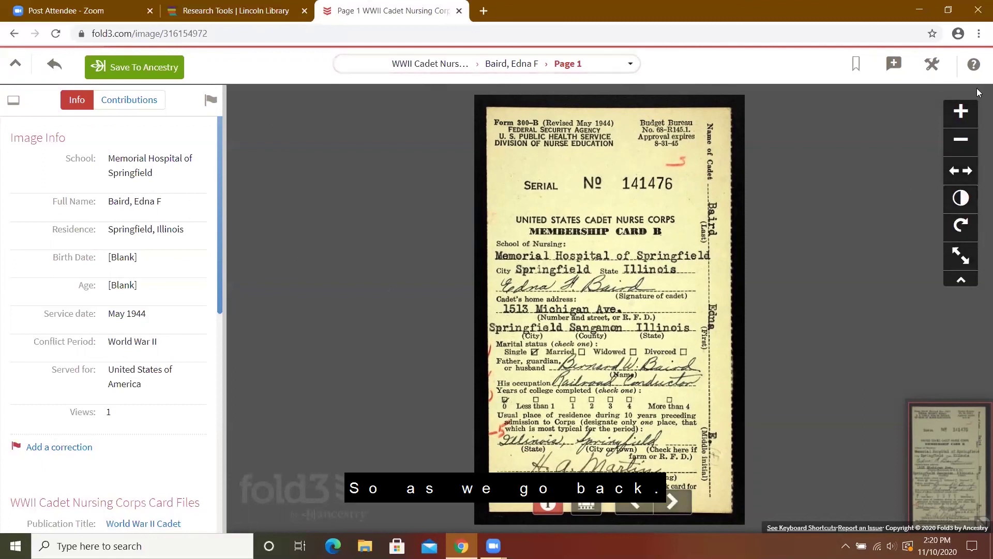
left_click(54, 64)
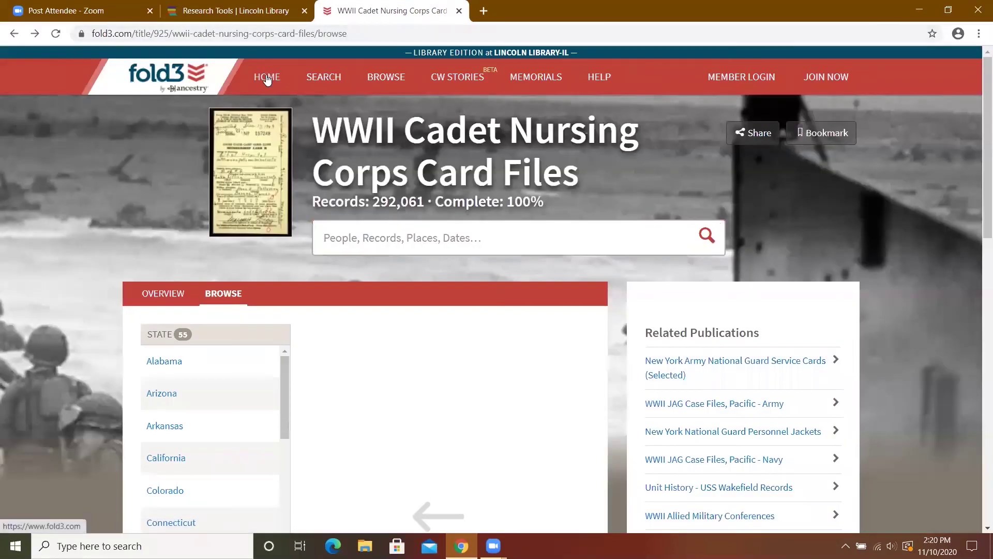
Step: Navigate from the Cadet Nursing Corps collection to the Fold3 home page
left_click(267, 78)
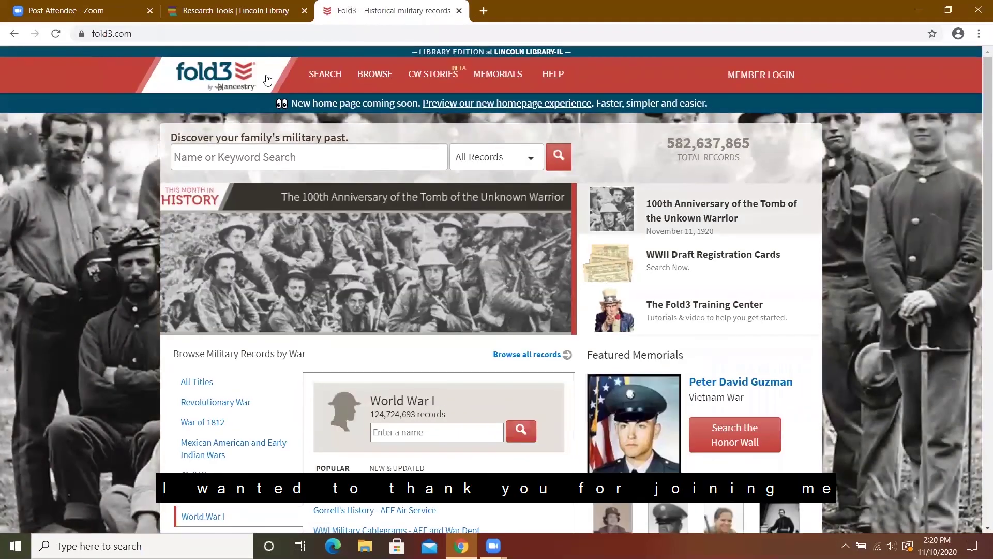